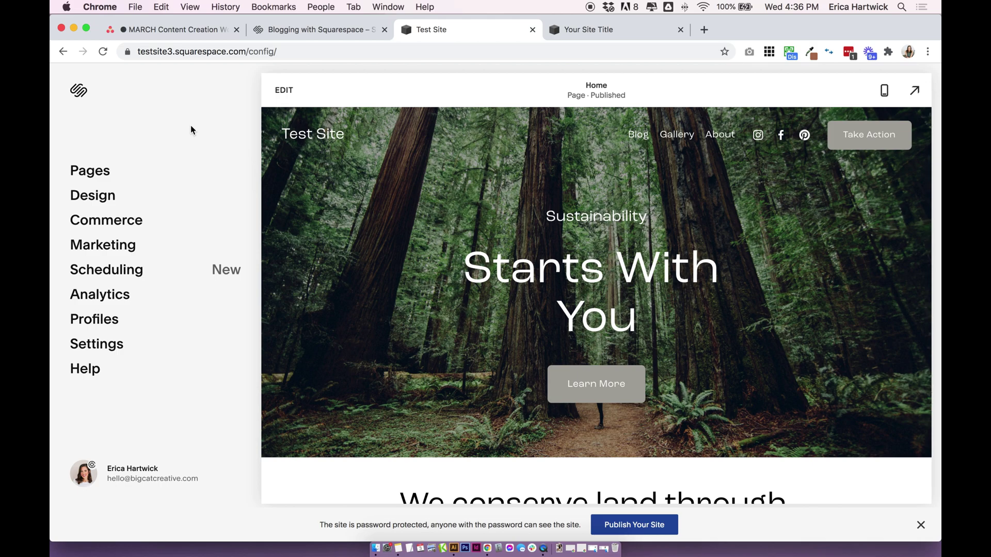
# Open the Blog page's post list on both the Test Site and the second site, and return to the Test Site
pyautogui.click(117, 174)
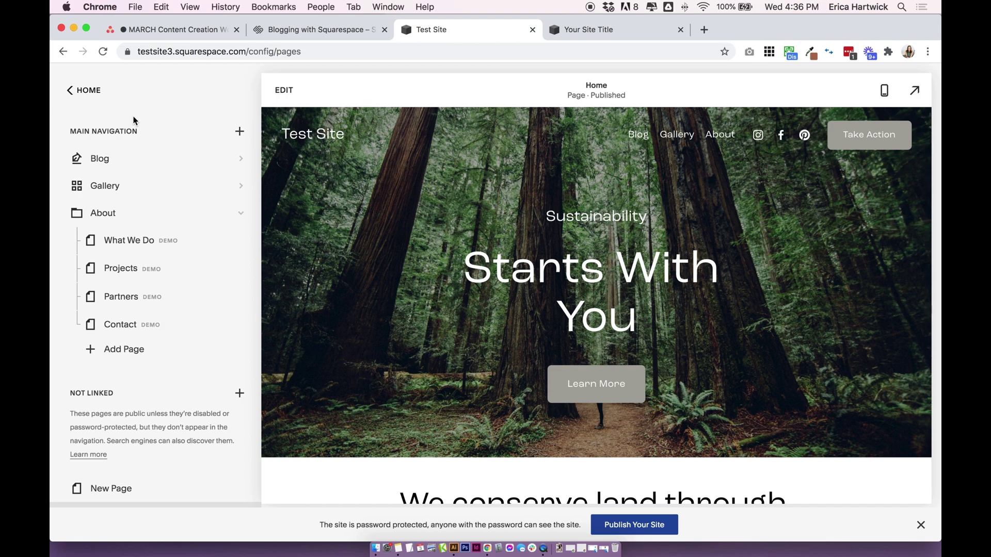
pyautogui.click(122, 164)
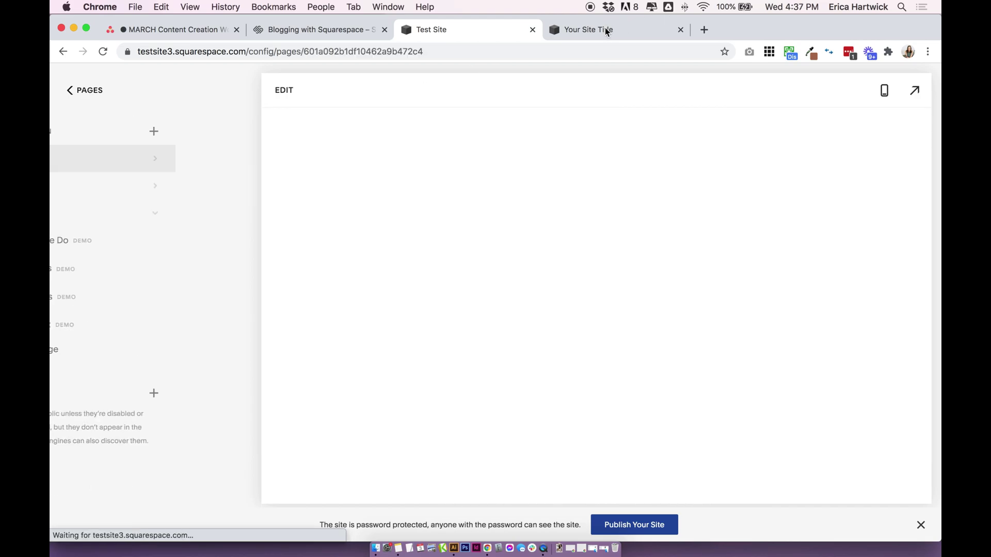
pyautogui.click(607, 31)
pyautogui.click(91, 284)
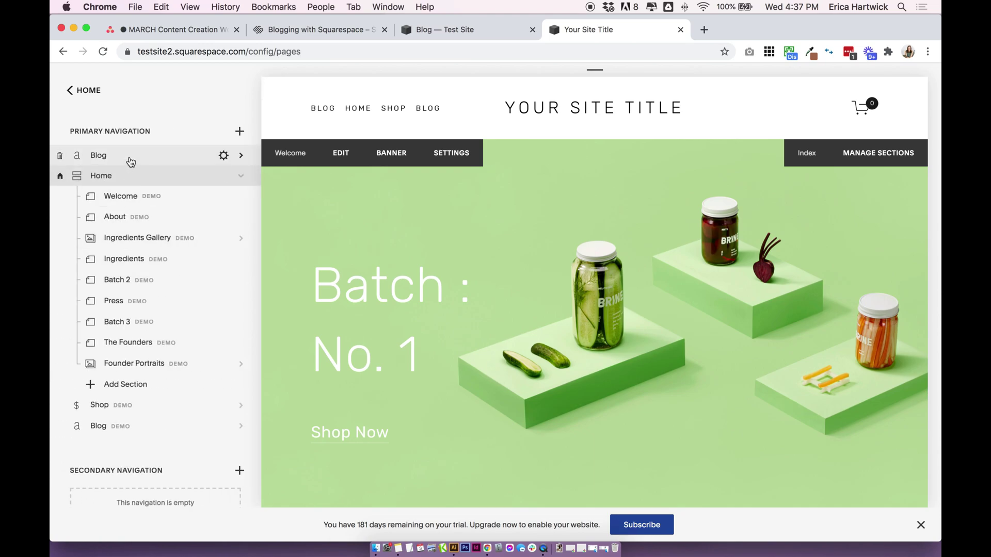
pyautogui.click(130, 162)
pyautogui.click(422, 39)
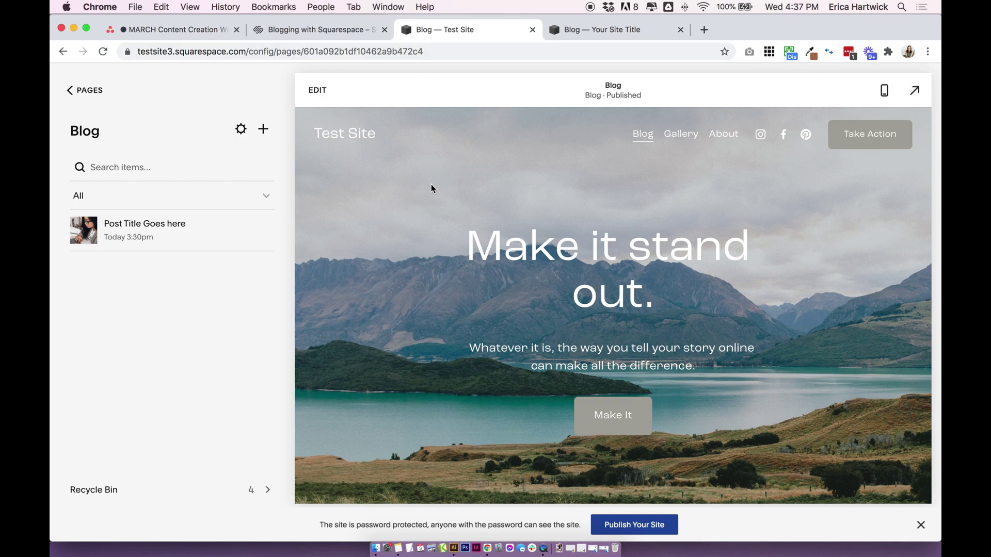
# Add the category squarespace to the post "Post Title Goes here" and save its settings
pyautogui.scroll(-5, 431, 184)
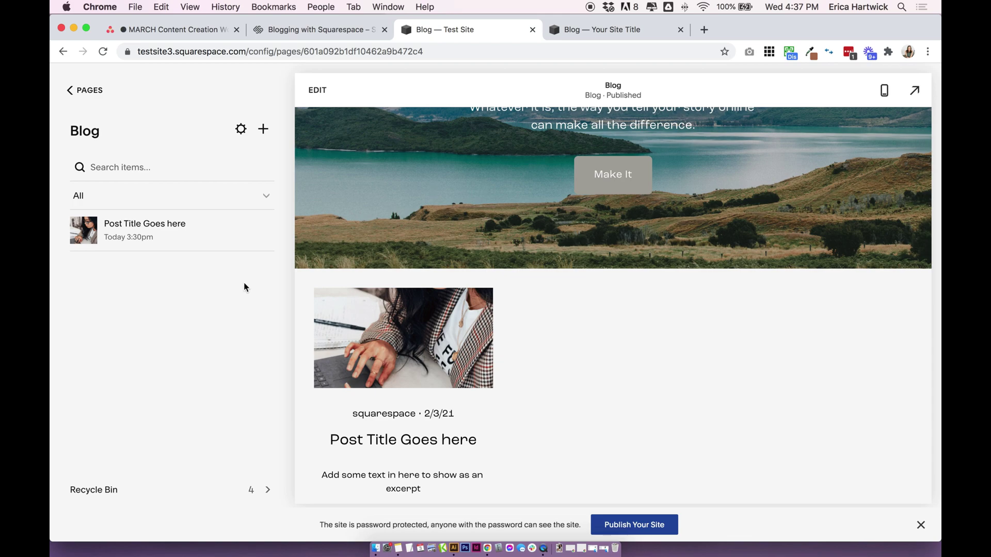
pyautogui.moveTo(217, 230)
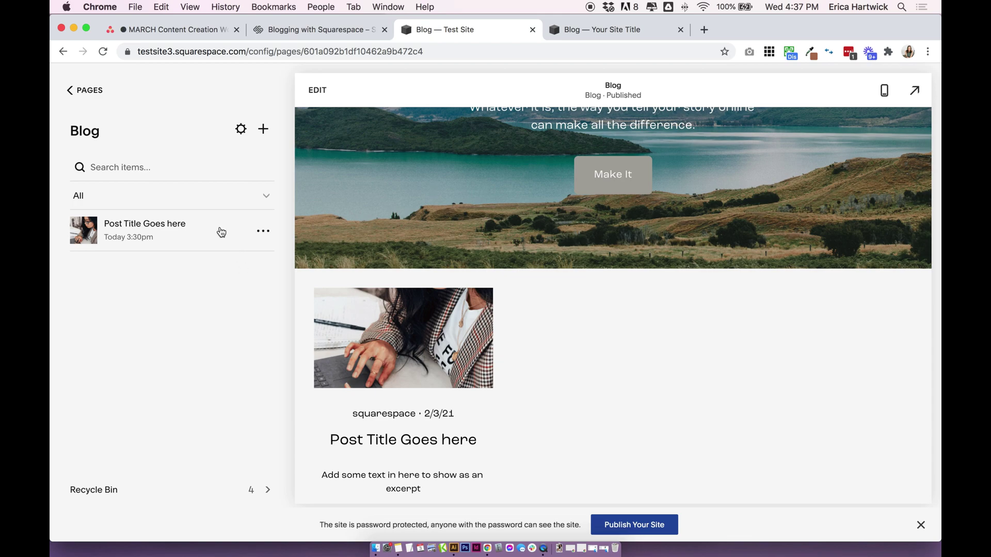
pyautogui.click(261, 231)
pyautogui.click(261, 256)
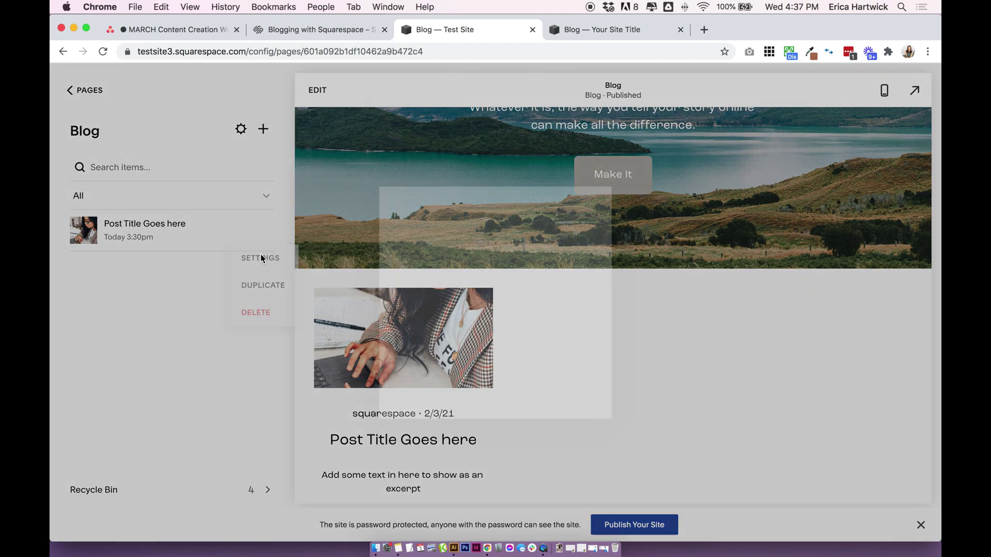
pyautogui.click(488, 254)
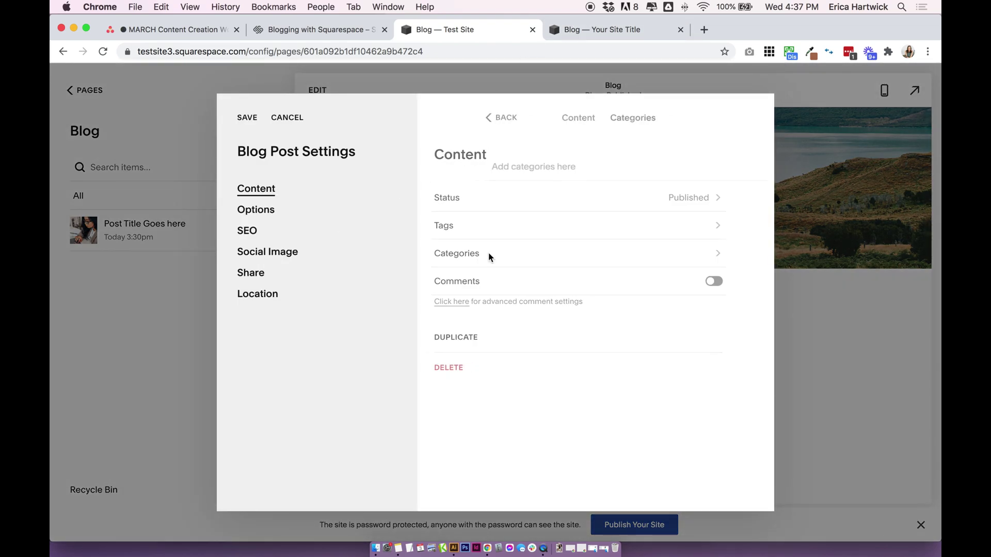
pyautogui.click(487, 170)
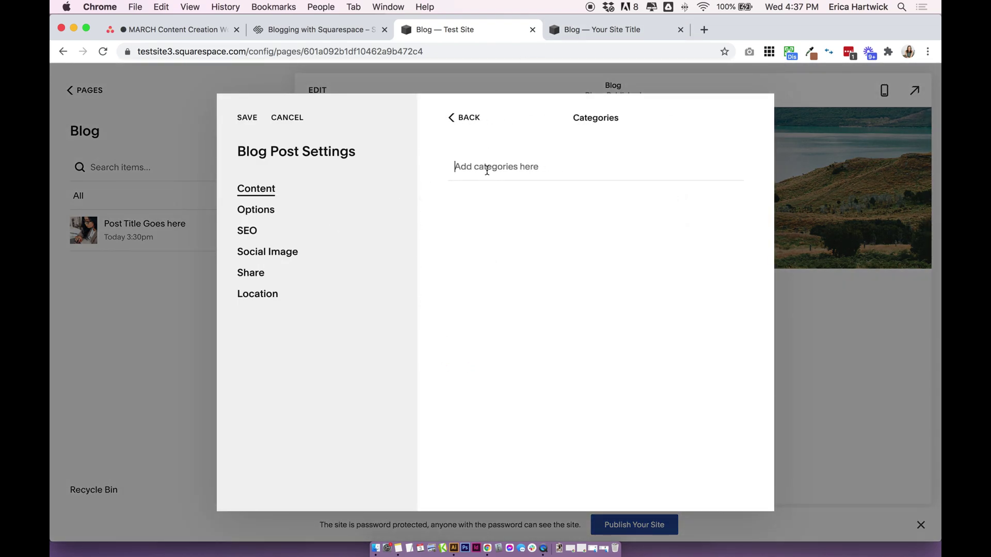
pyautogui.write('squarespace')
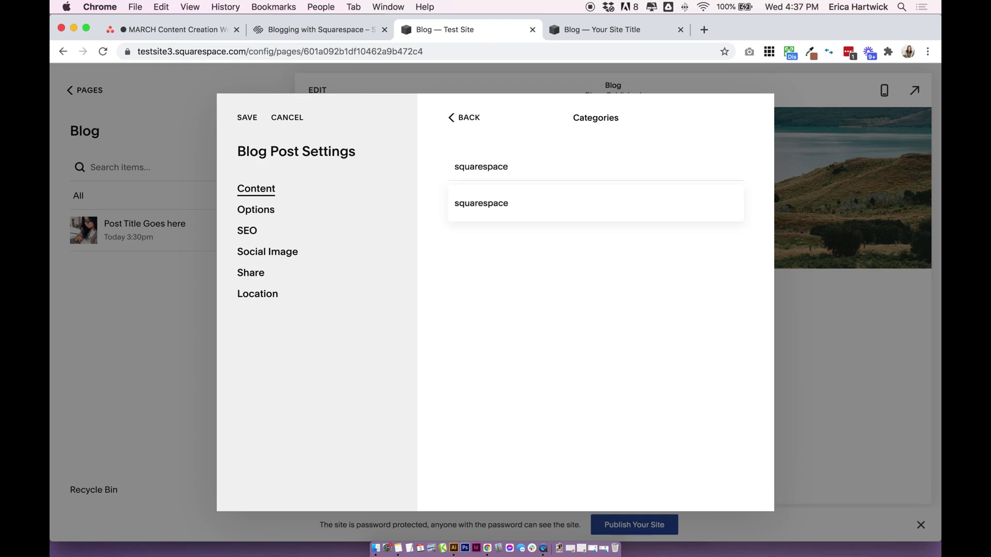
pyautogui.press('Return')
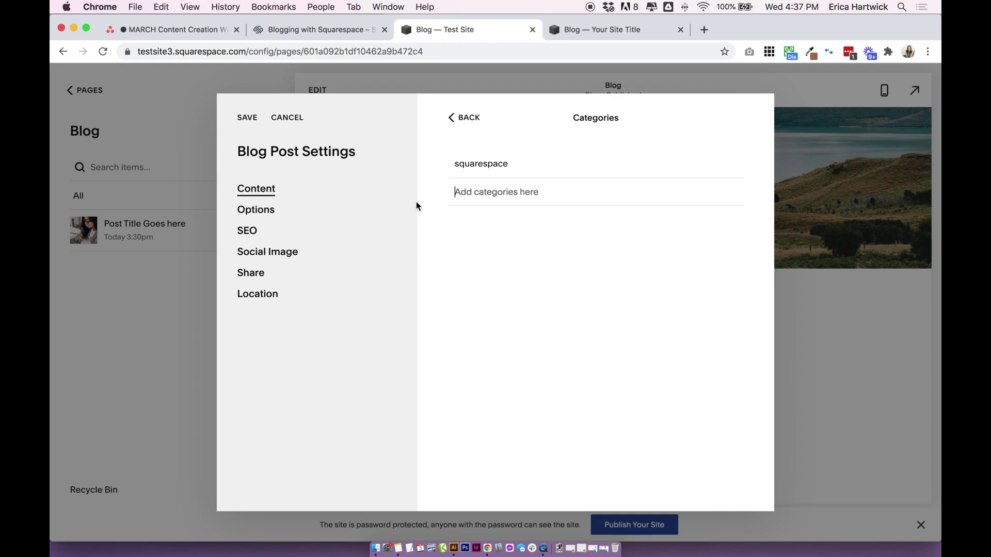
pyautogui.click(247, 117)
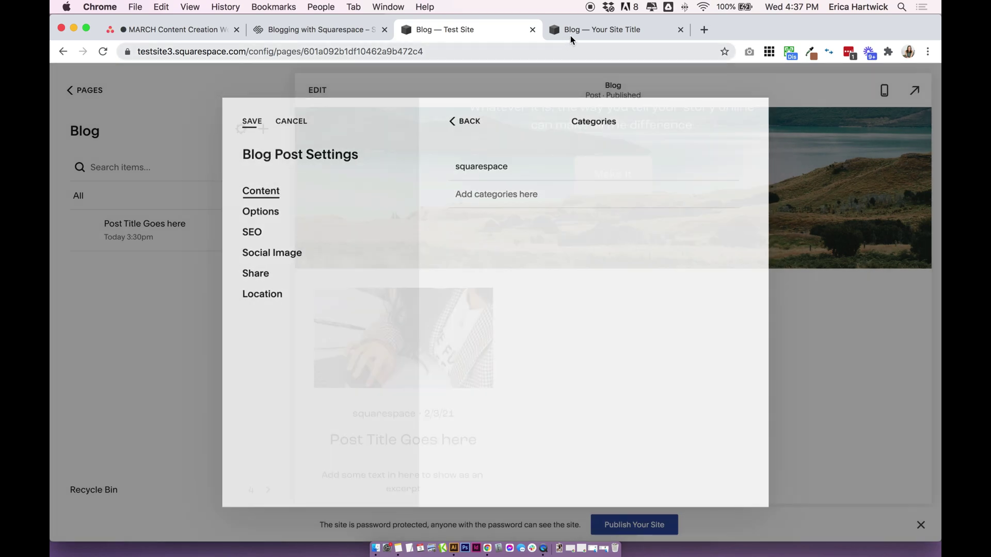
# On the second site, create the category squarespace for the post "Enter your post title here" and save the post
pyautogui.click(581, 30)
pyautogui.moveTo(253, 239)
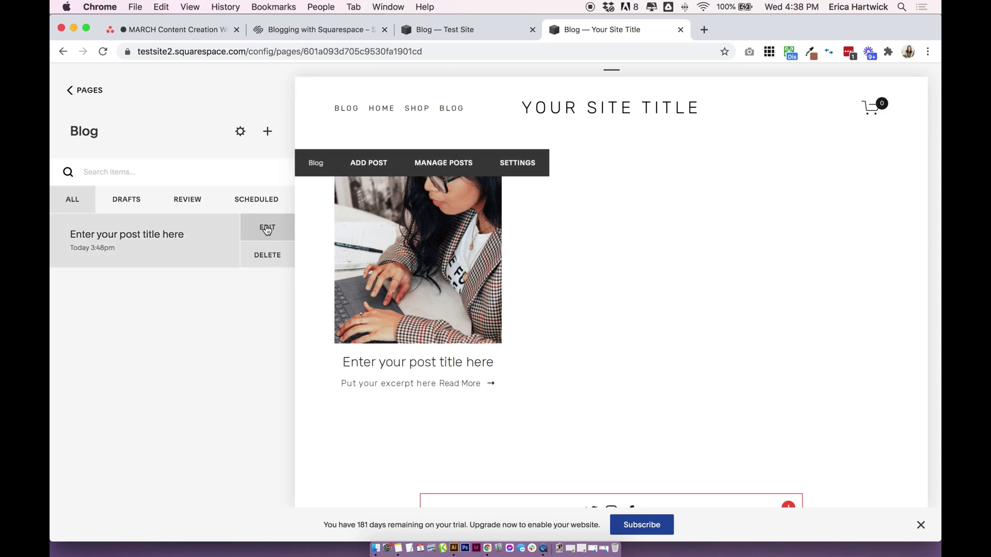
pyautogui.click(266, 231)
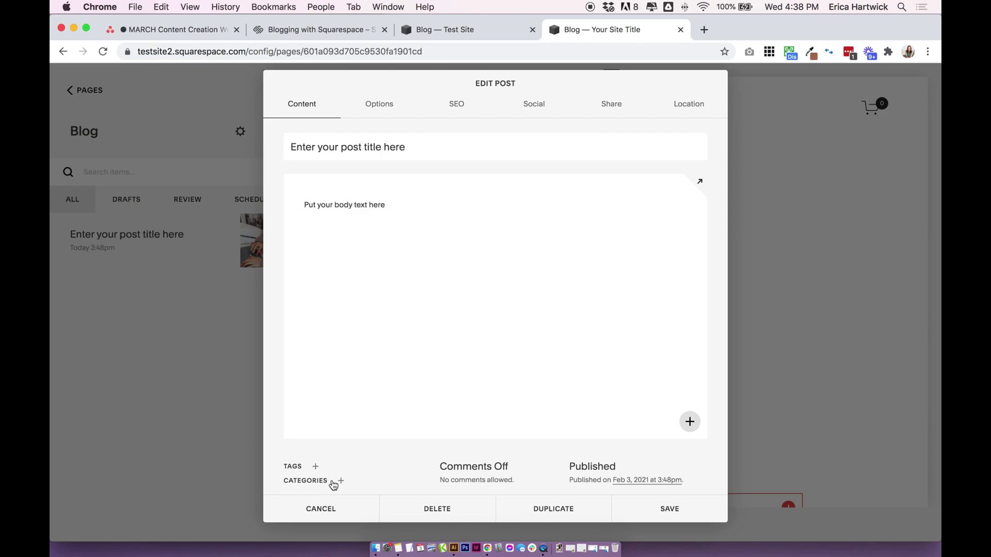
pyautogui.click(341, 482)
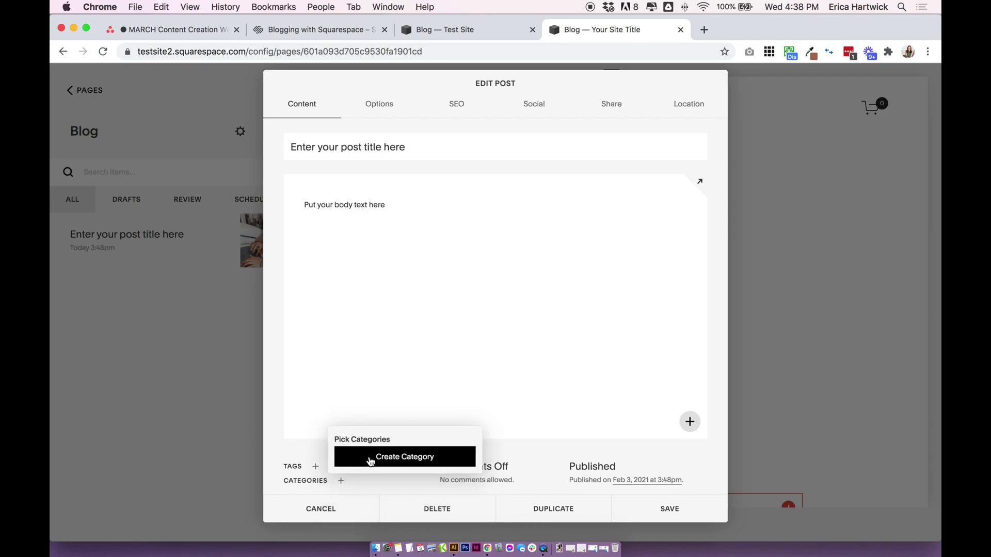
pyautogui.click(386, 457)
pyautogui.write('squarespace')
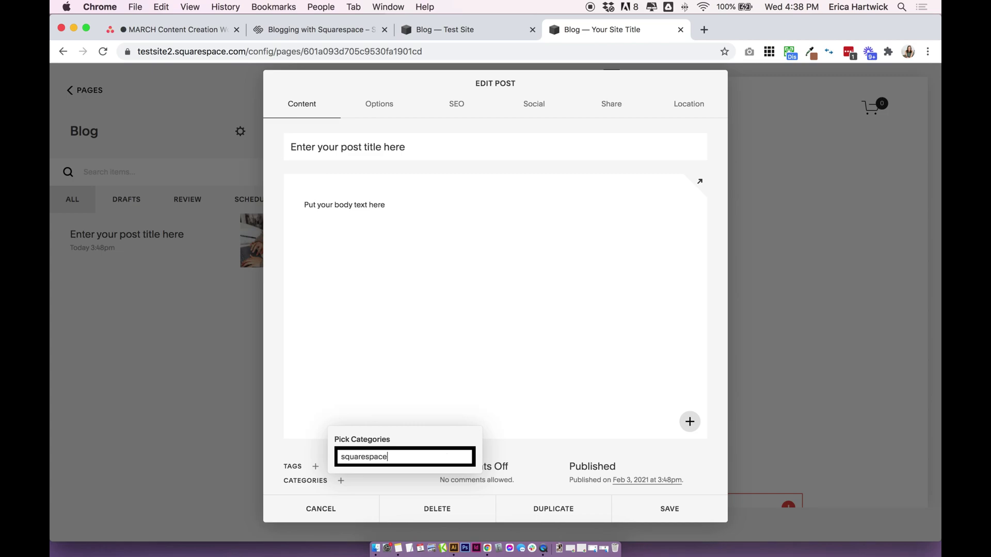
pyautogui.press('Return')
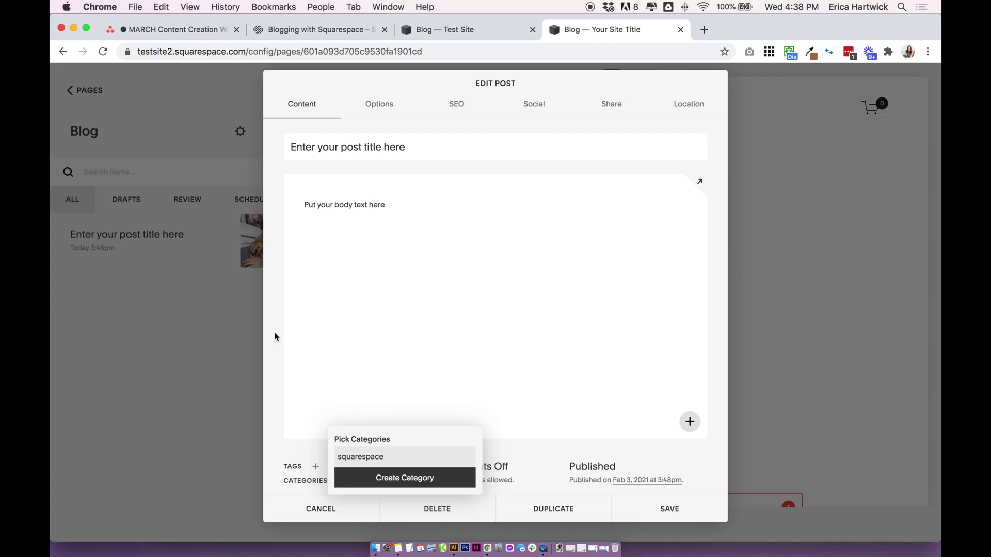
pyautogui.click(370, 252)
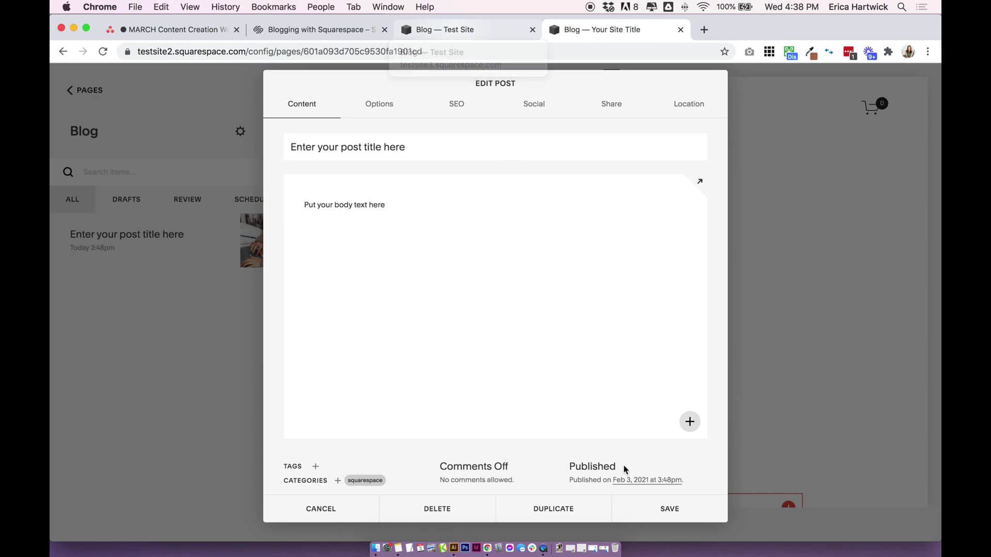
pyautogui.click(646, 517)
# On the Test Site, set the status of the draft Example Post to Published and save it
pyautogui.click(456, 30)
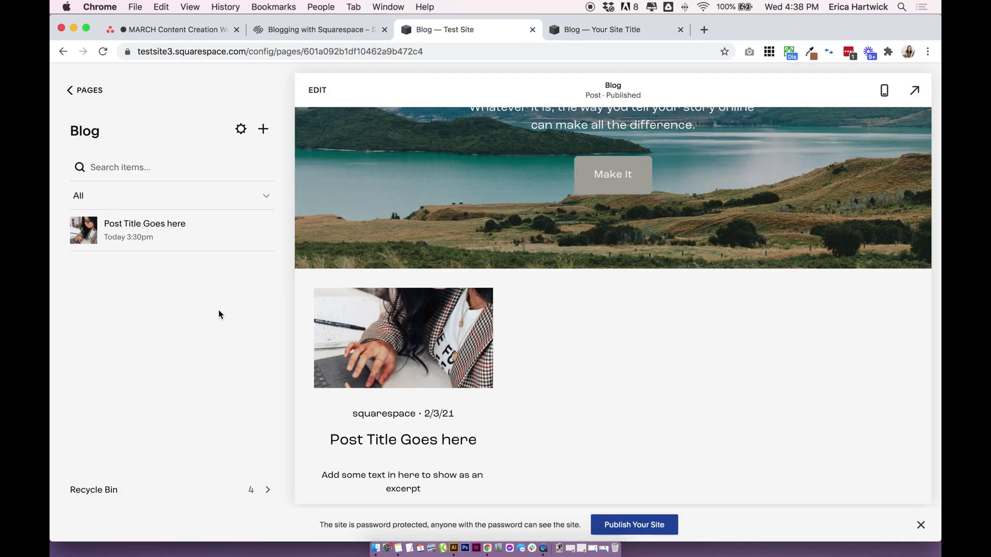
pyautogui.scroll(5, 551, 305)
pyautogui.scroll(-5, 551, 302)
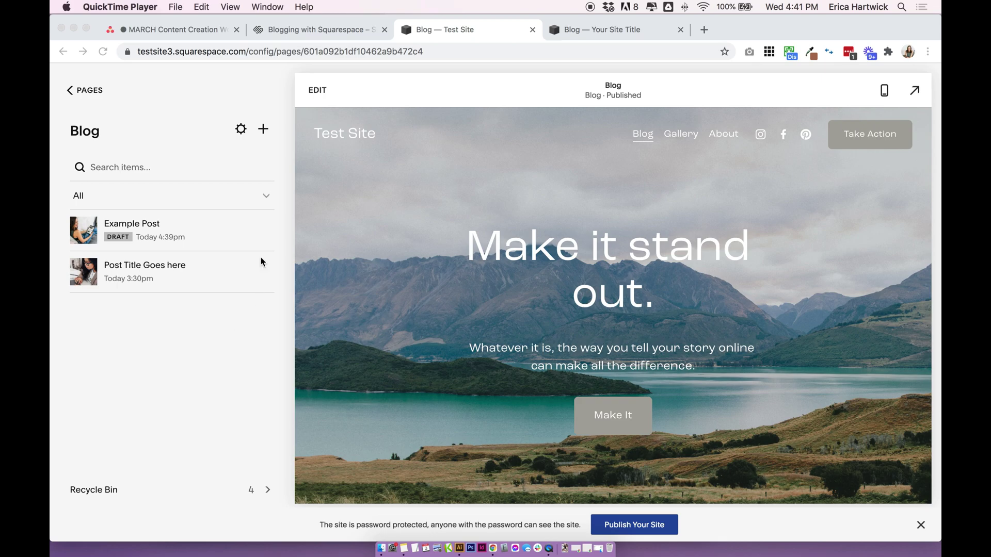
pyautogui.click(262, 229)
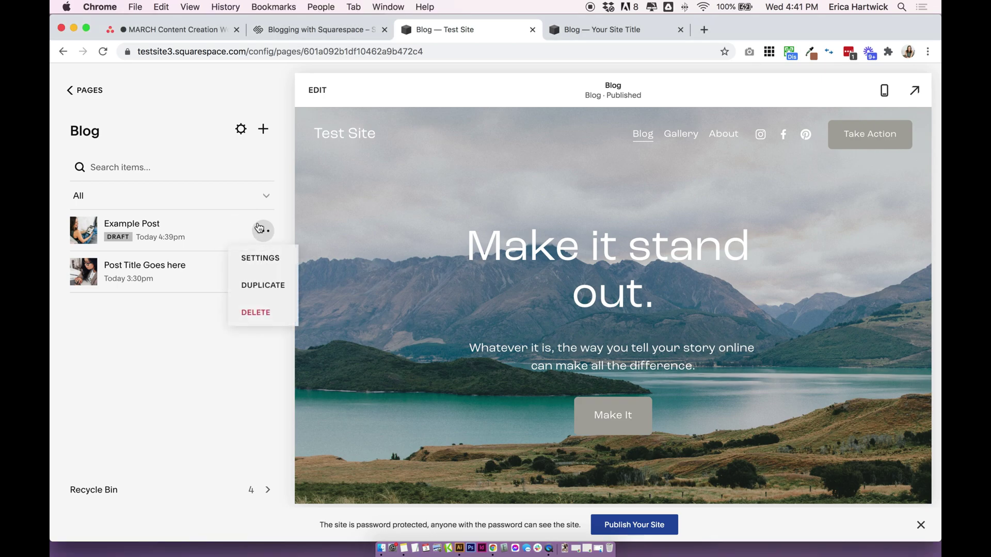
pyautogui.click(277, 262)
pyautogui.click(466, 198)
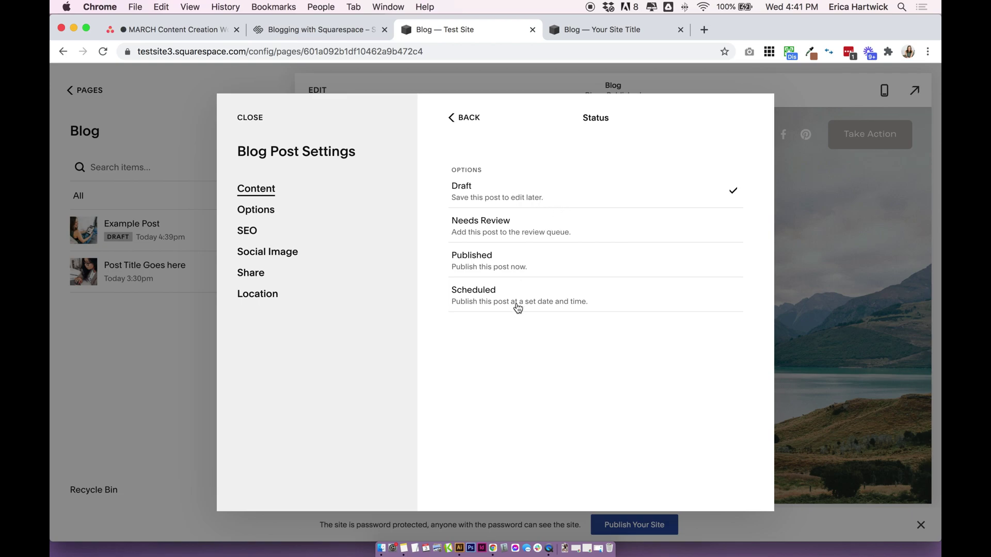
pyautogui.click(513, 261)
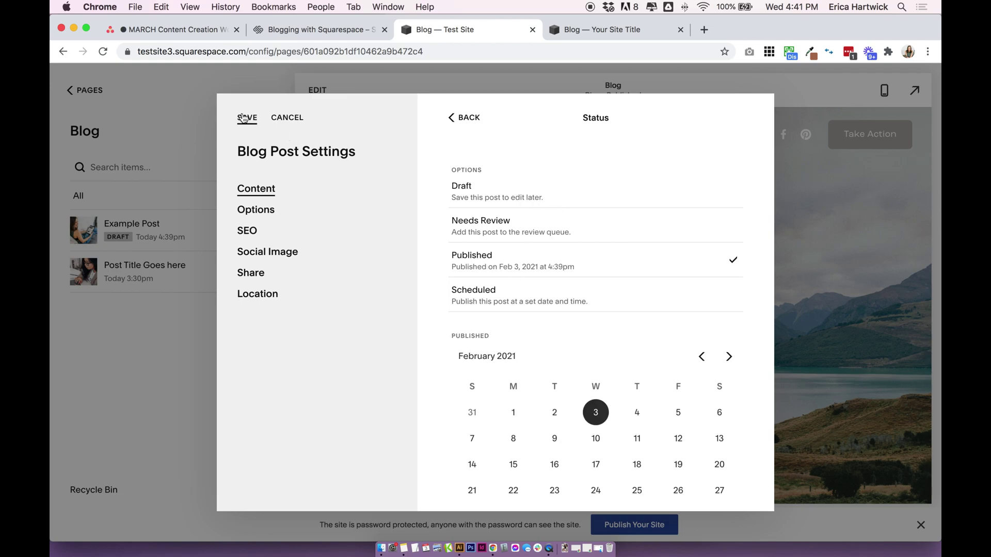
pyautogui.press('Return')
# Go back from the blog posts to the page list on both sites, ending on the Test Site
pyautogui.click(609, 30)
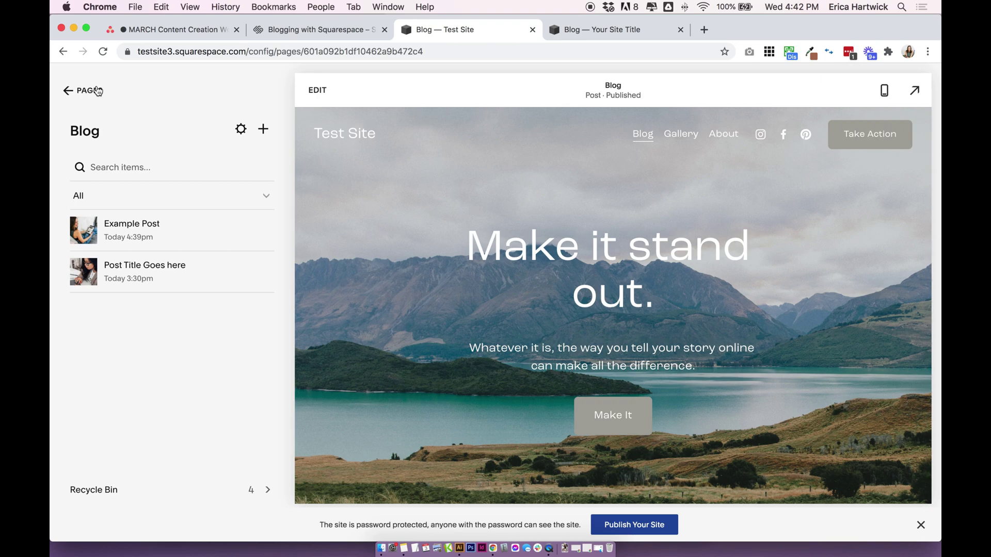
pyautogui.click(98, 90)
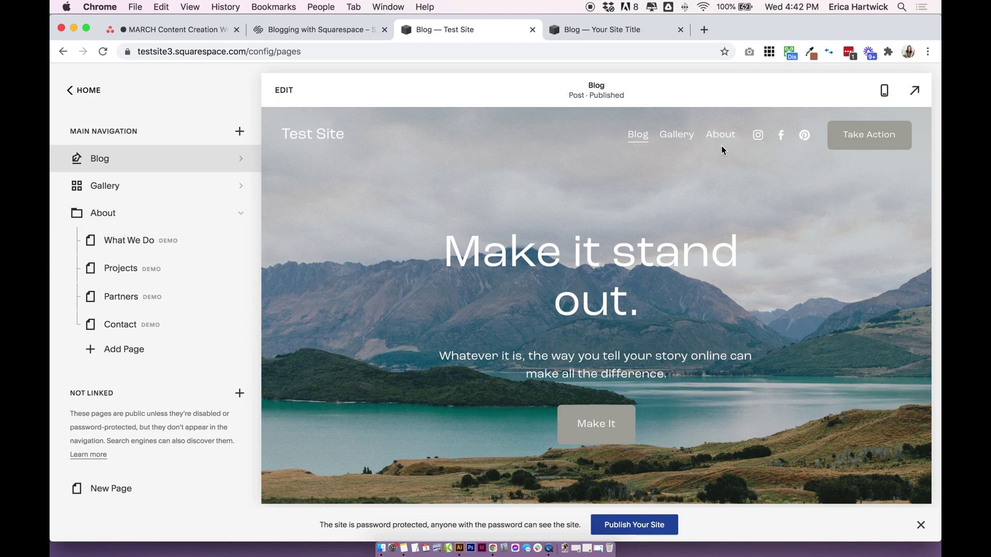
pyautogui.moveTo(715, 138)
pyautogui.click(606, 29)
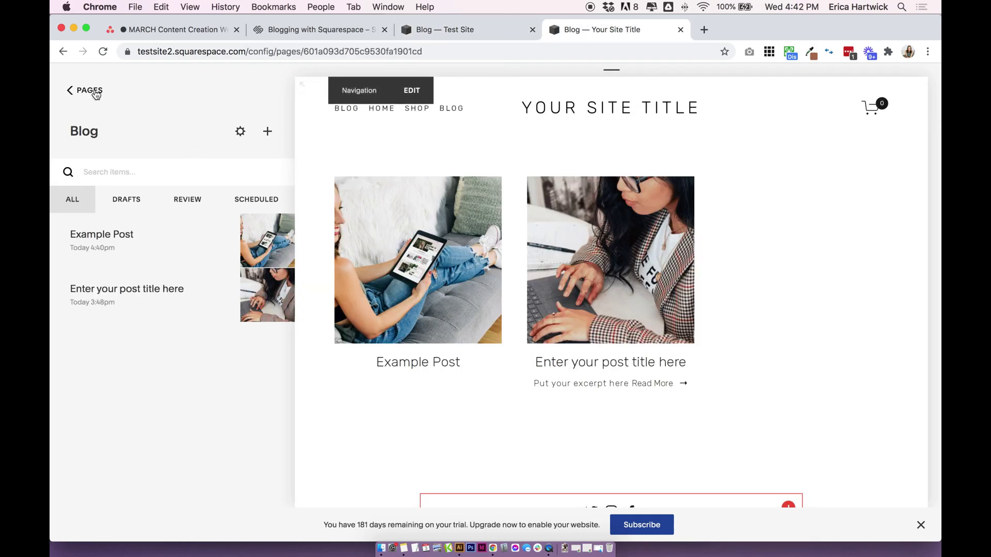
pyautogui.click(93, 92)
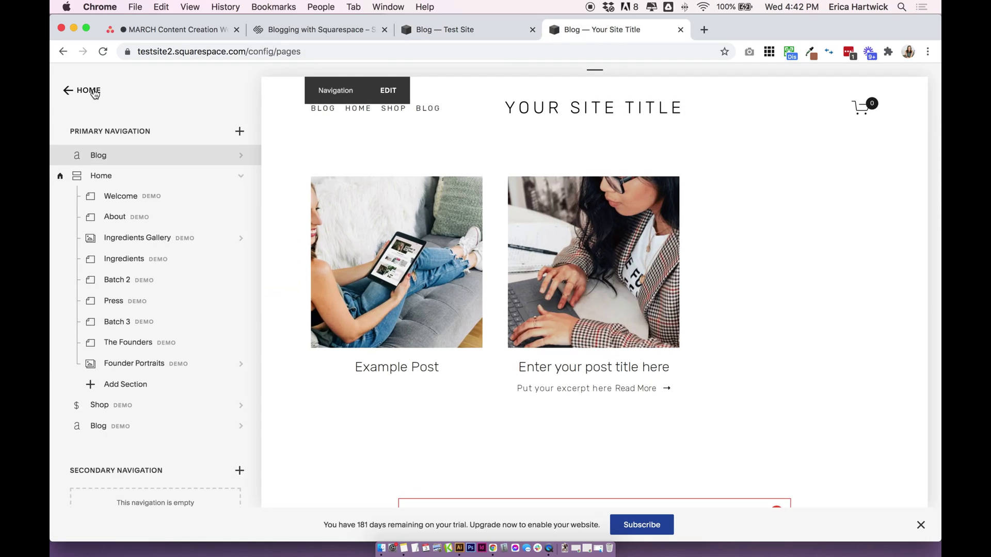
pyautogui.click(509, 33)
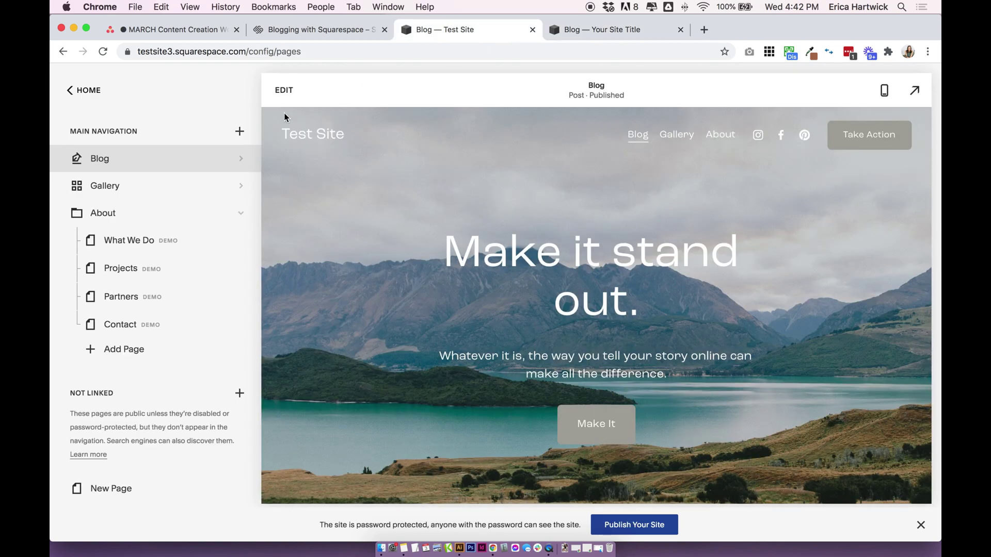
# Add a link to the Test Site's main navigation with the title Squarespace
pyautogui.click(239, 132)
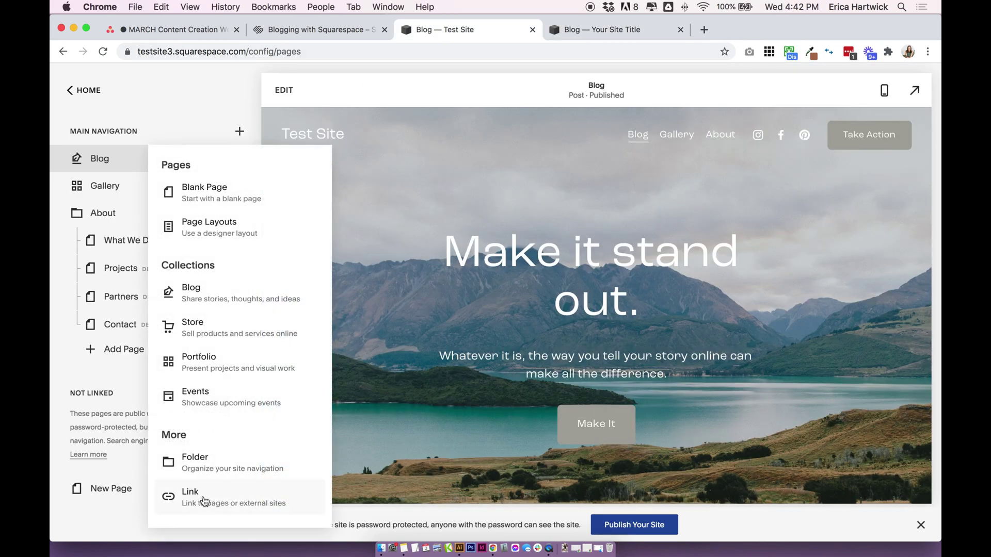
pyautogui.click(187, 499)
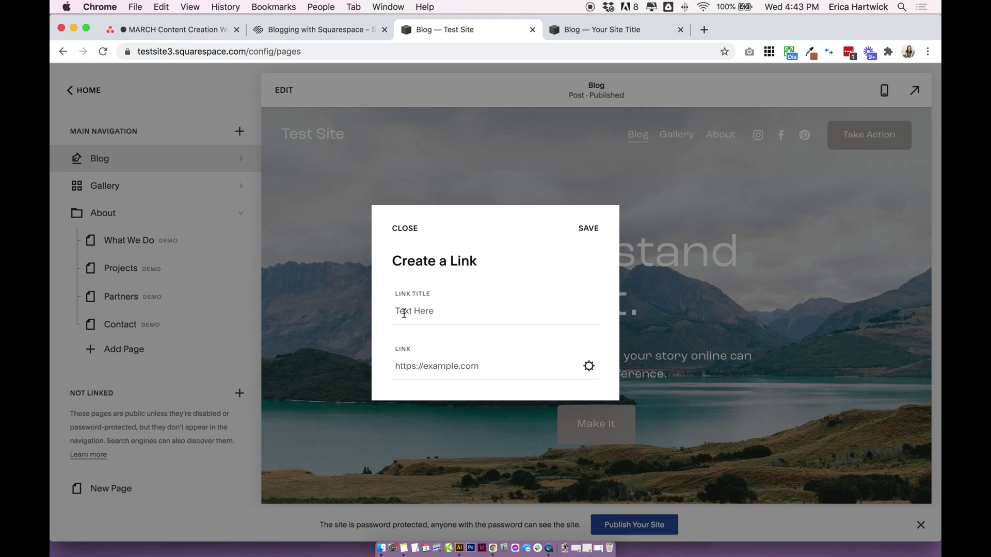
pyautogui.click(404, 314)
pyautogui.write('Squarespace')
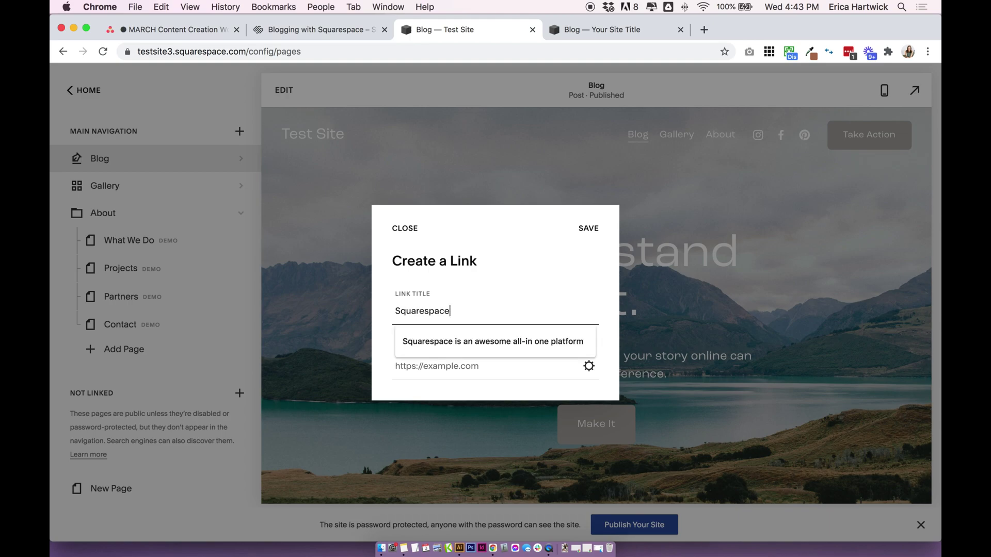
pyautogui.click(380, 325)
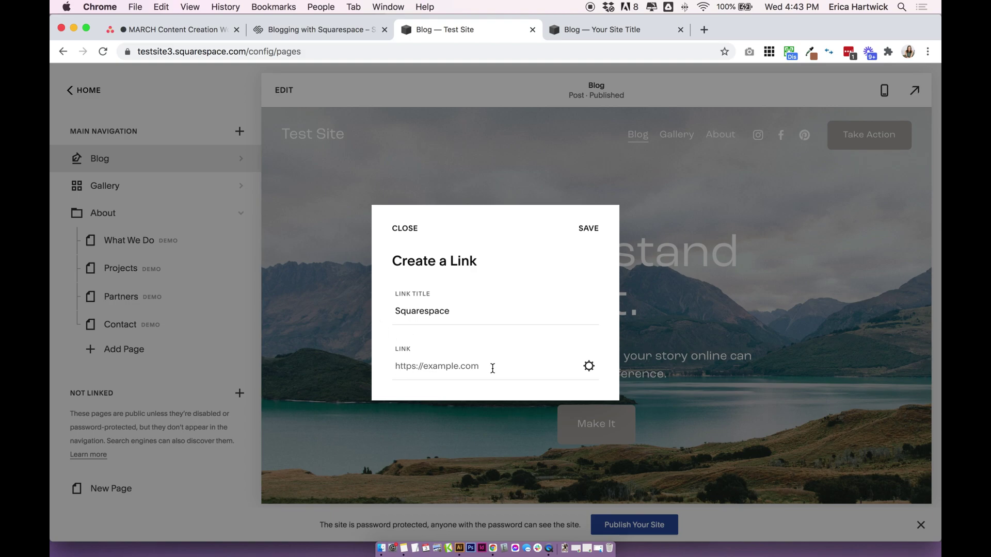
# Point the Squarespace link to the /blog page filtered by the squarespace category, and save it to the main navigation
pyautogui.click(589, 368)
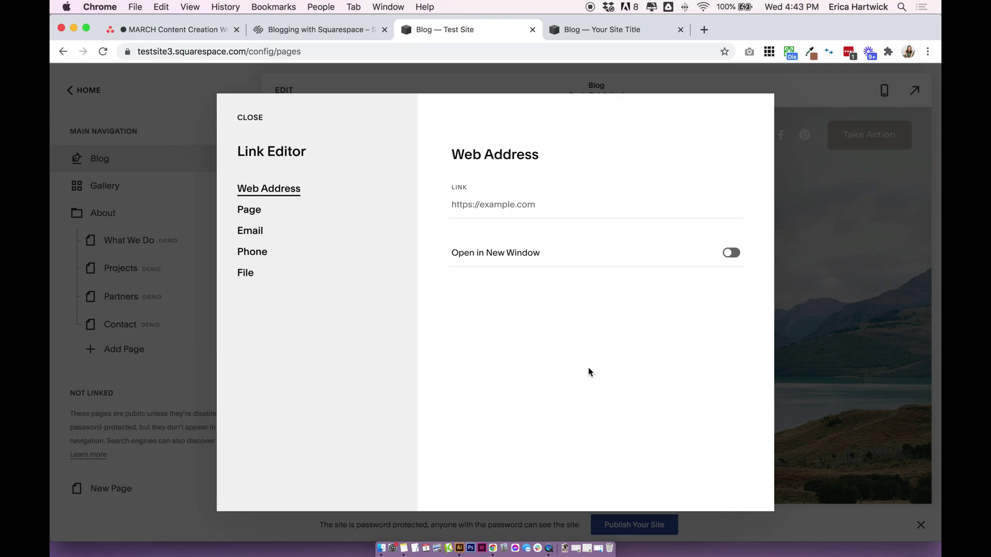
pyautogui.click(256, 218)
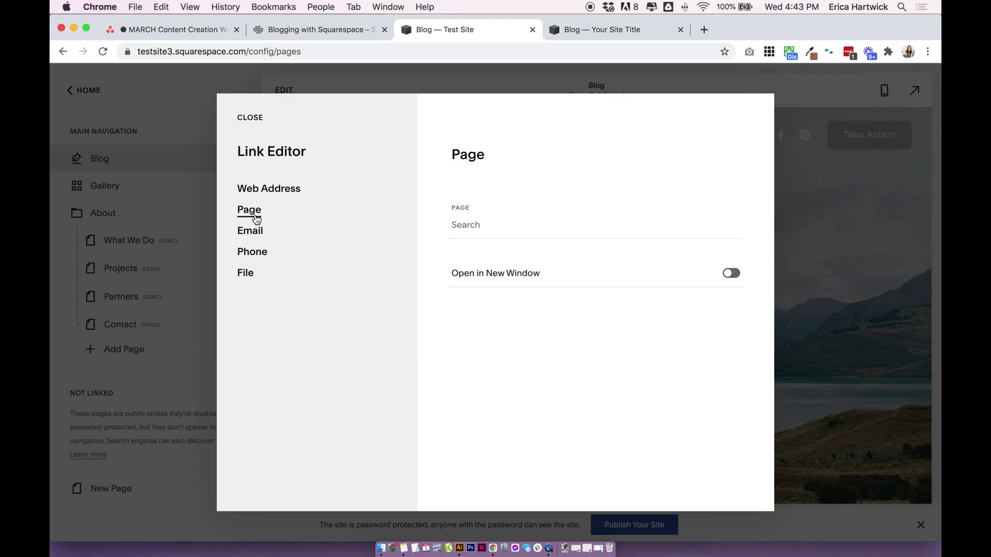
pyautogui.click(467, 225)
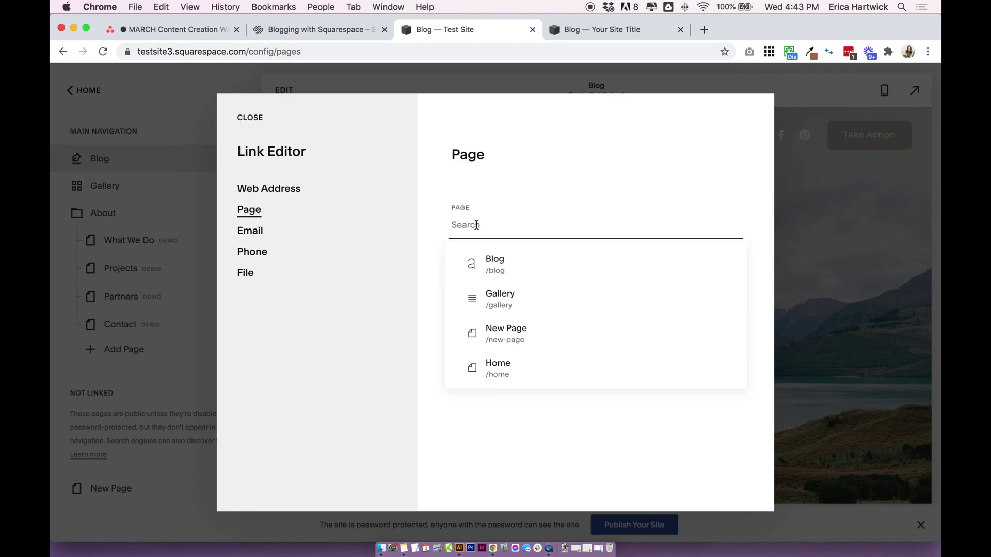
pyautogui.click(503, 274)
pyautogui.click(469, 282)
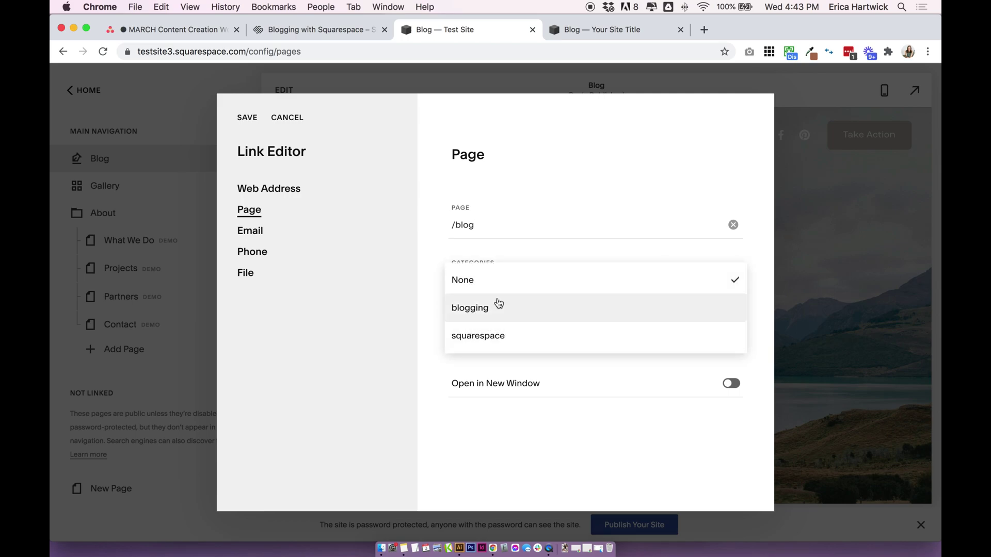
pyautogui.click(485, 337)
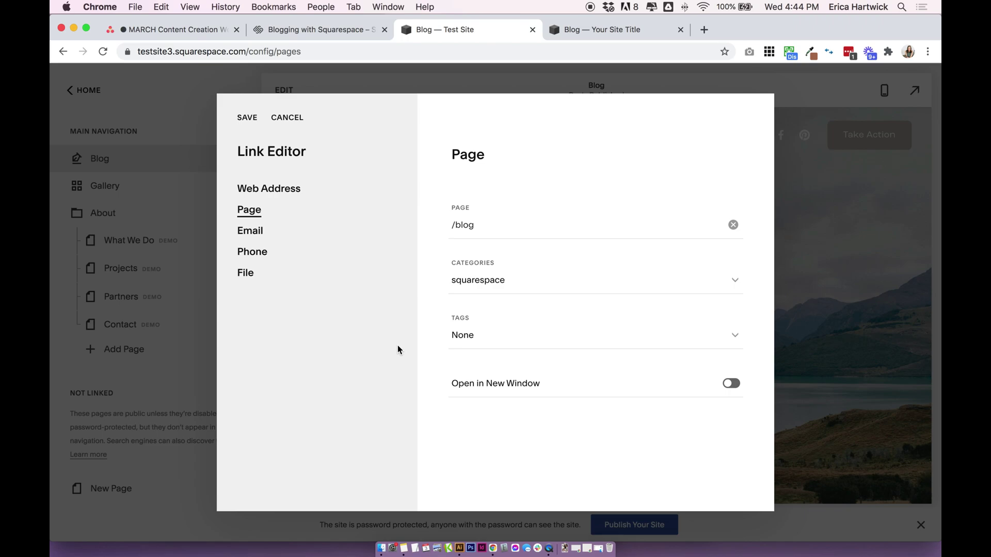
pyautogui.click(251, 118)
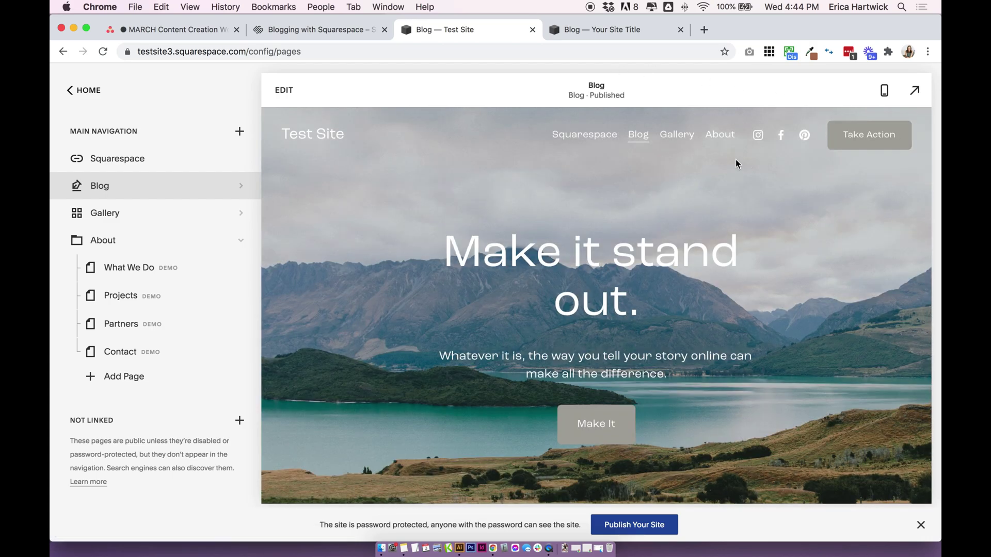
# Follow the Squarespace navigation link in the Test Site preview and examine the category label of the posts it lists
pyautogui.click(589, 135)
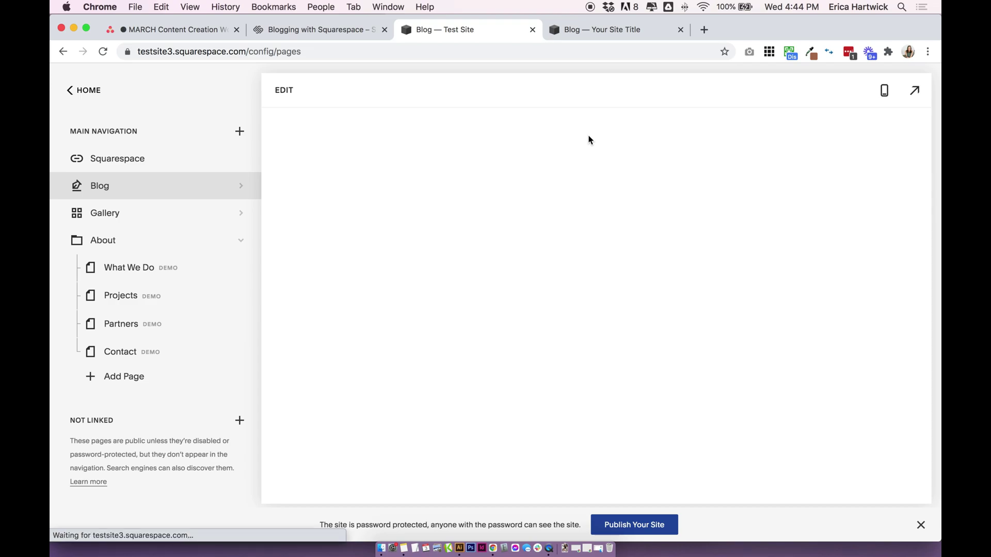
pyautogui.scroll(-4, 590, 140)
pyautogui.scroll(-3, 590, 140)
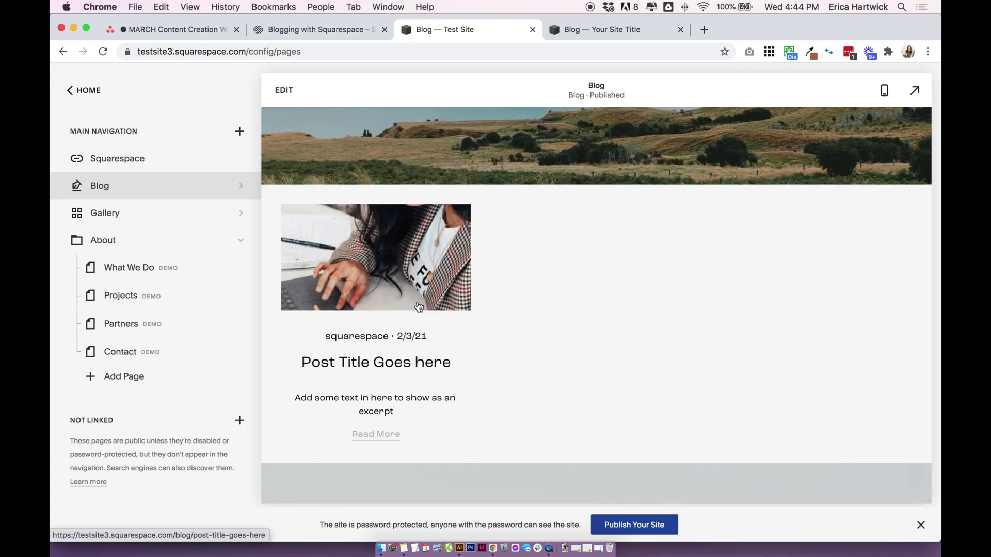
pyautogui.moveTo(322, 338); pyautogui.dragTo(388, 337)
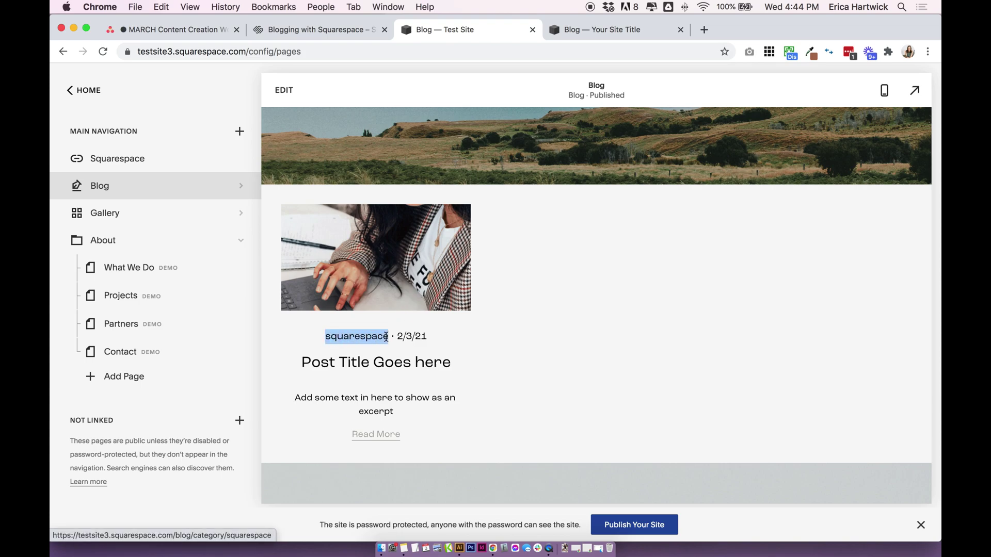
pyautogui.click(620, 287)
pyautogui.click(614, 30)
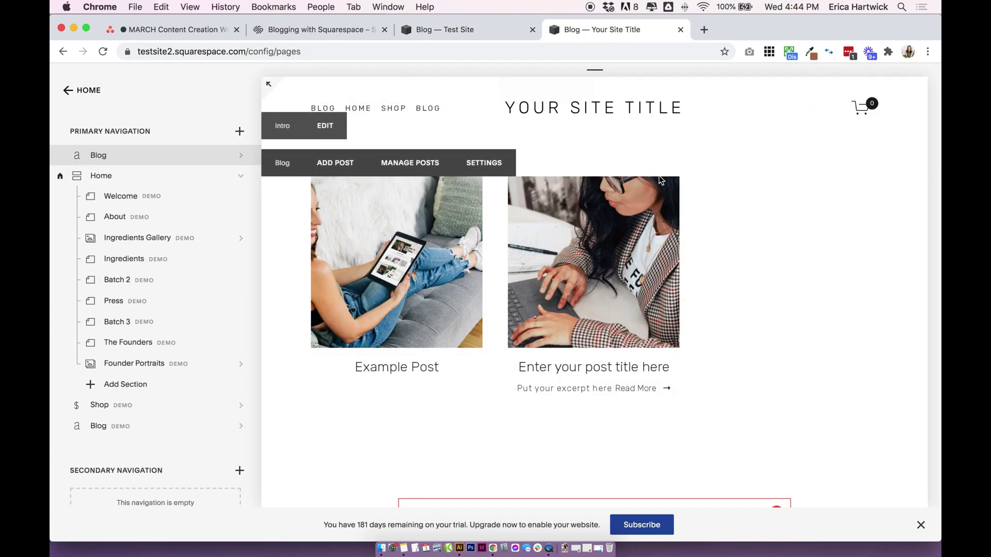
pyautogui.click(435, 32)
pyautogui.scroll(5, 407, 154)
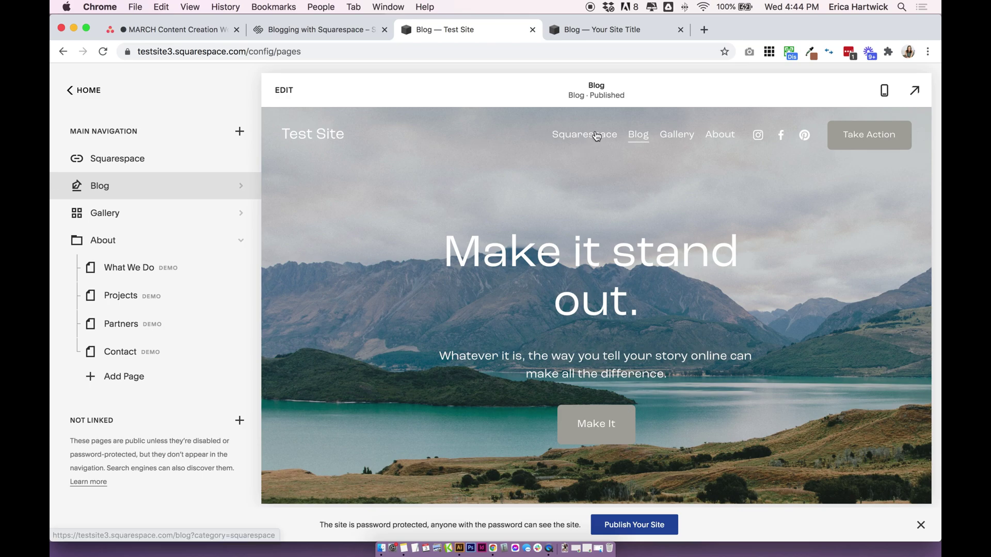
pyautogui.scroll(-5, 592, 137)
pyautogui.scroll(5, 592, 137)
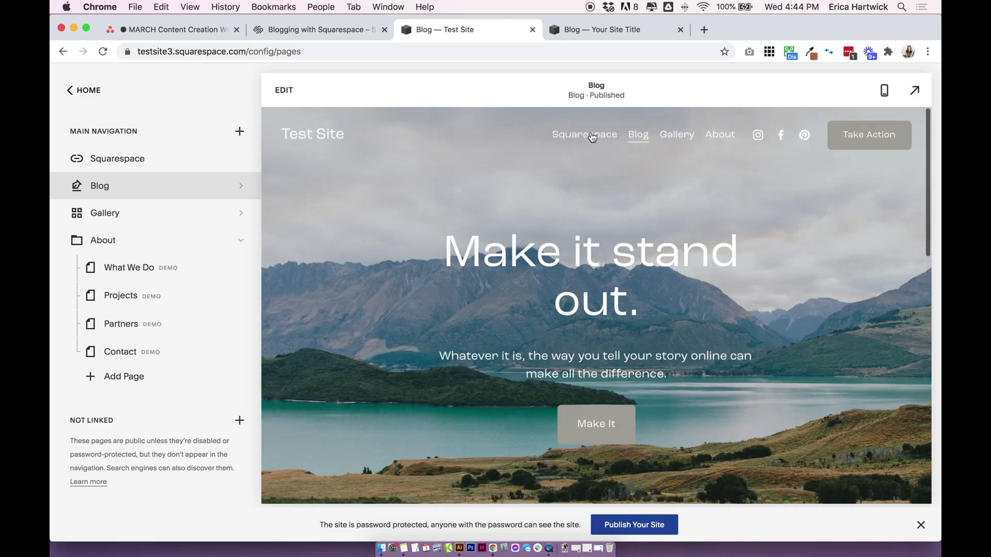
# Open the Blog page through the preview's navigation and examine the categories of all listed posts
pyautogui.click(638, 135)
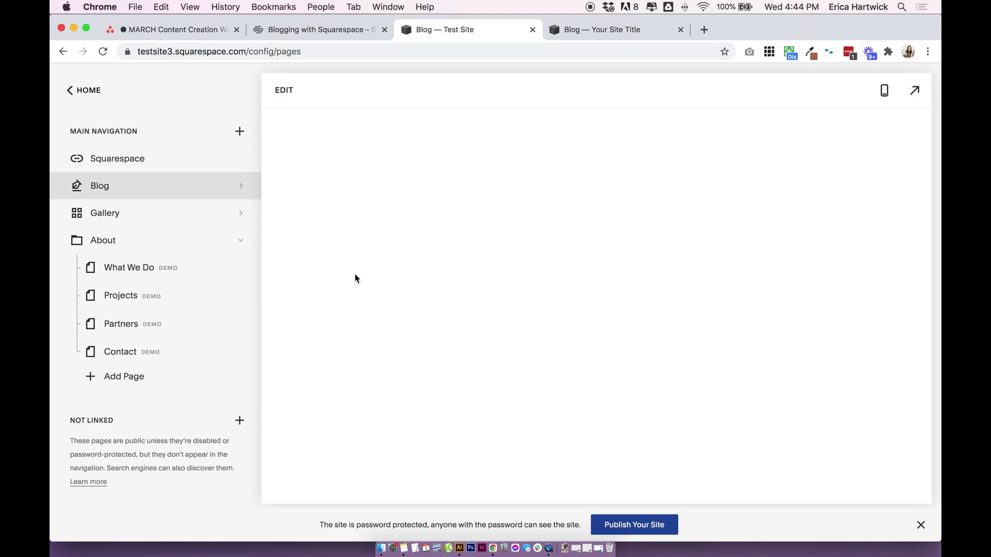
pyautogui.scroll(-5, 521, 274)
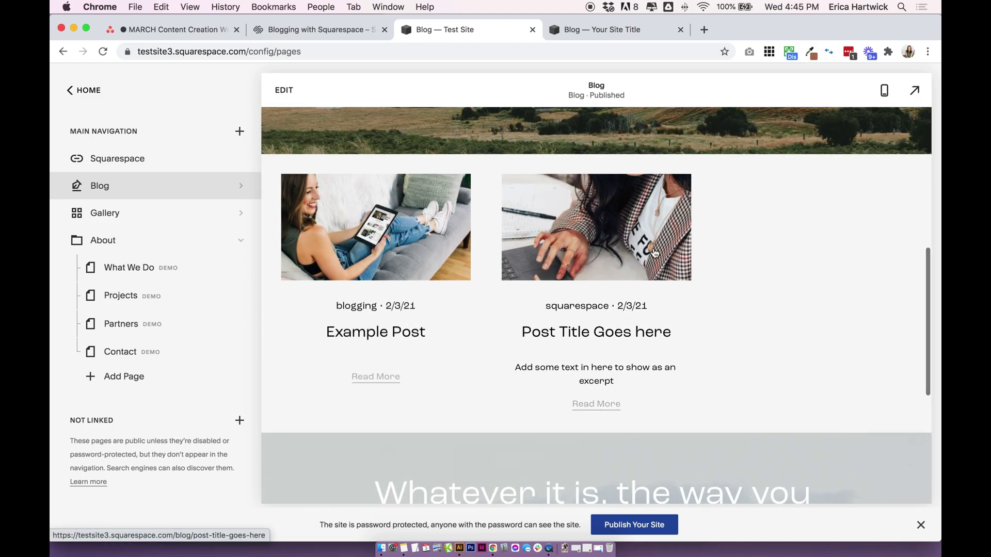
pyautogui.scroll(5, 622, 243)
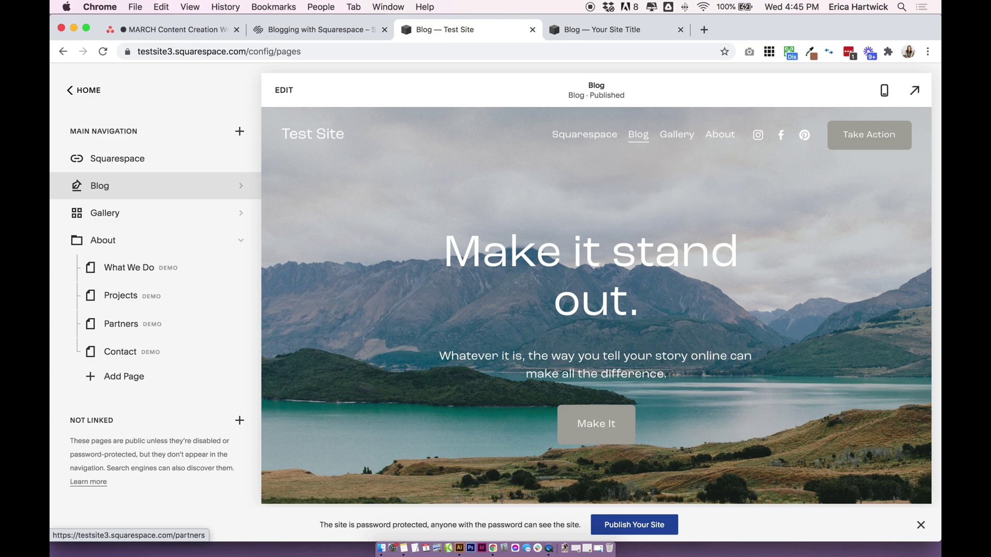
# Add a main navigation folder named Blog Posts and move the Squarespace link and the Blog page into it, with Blog first
pyautogui.click(240, 133)
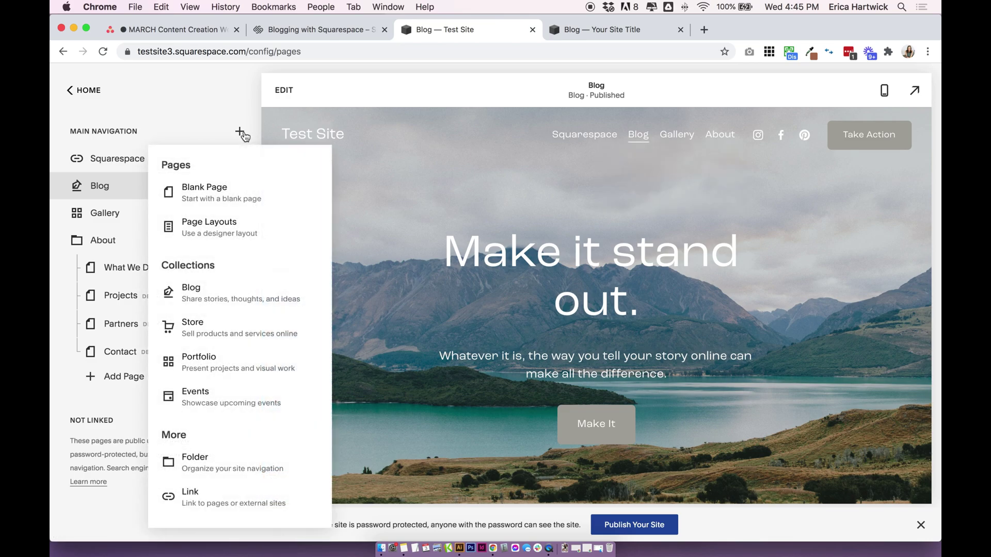
pyautogui.click(218, 464)
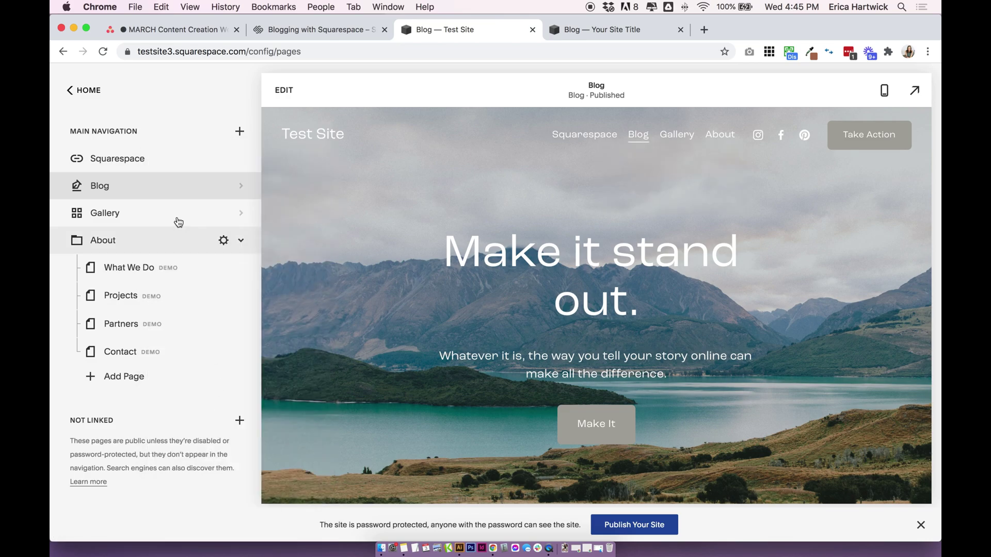
pyautogui.write('Blog Posts')
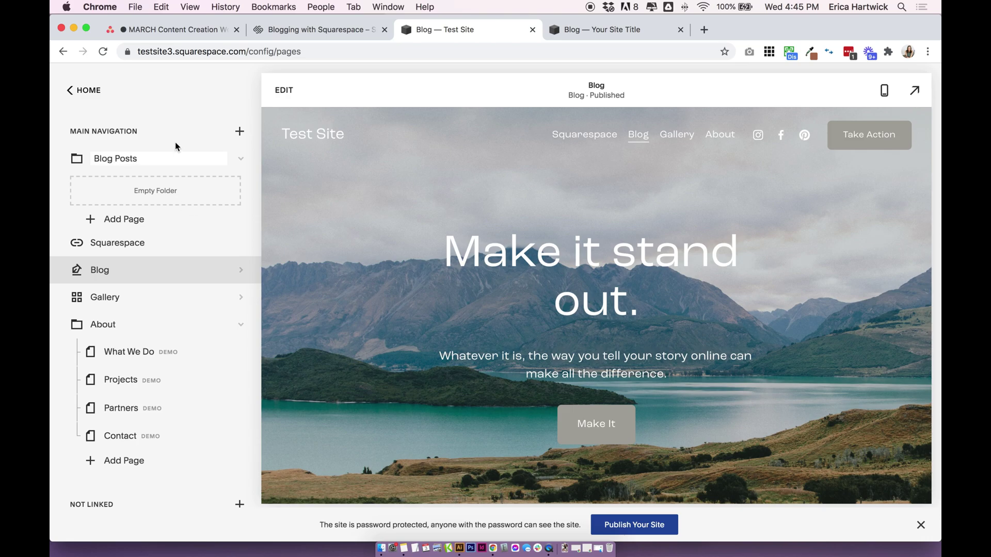
pyautogui.press('Return')
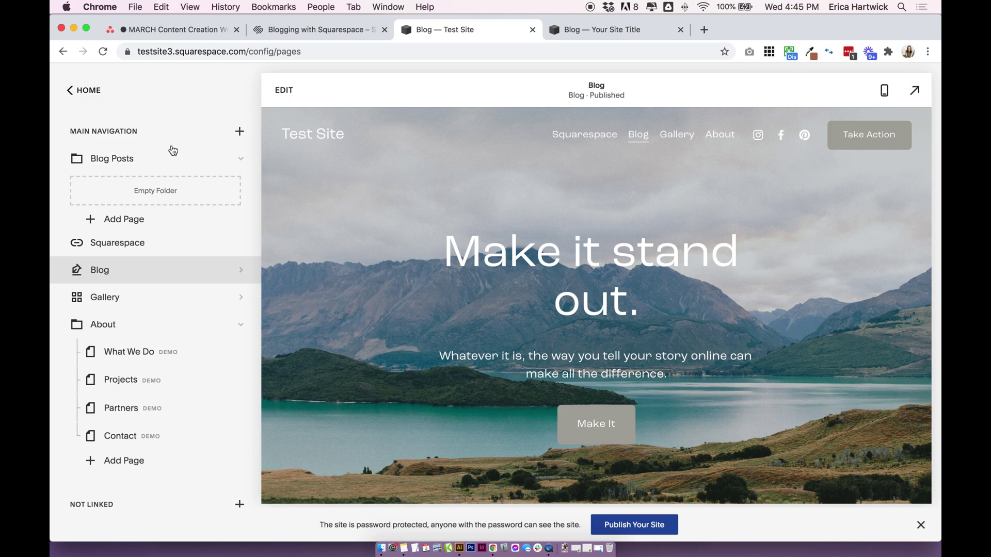
pyautogui.moveTo(114, 243); pyautogui.dragTo(115, 186)
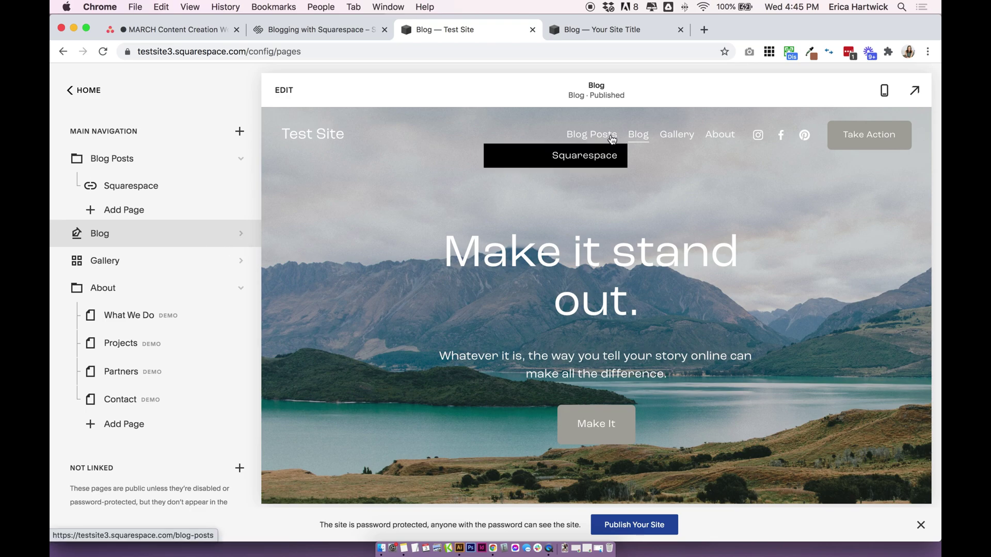
pyautogui.moveTo(132, 236); pyautogui.dragTo(133, 187)
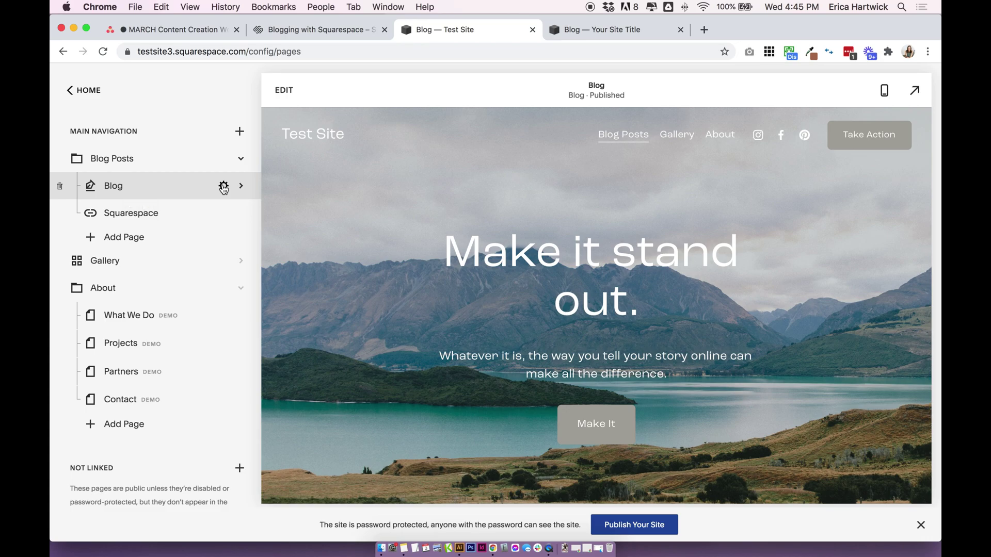
# Set the Blog page's navigation title to All Posts and save the blog settings
pyautogui.click(224, 186)
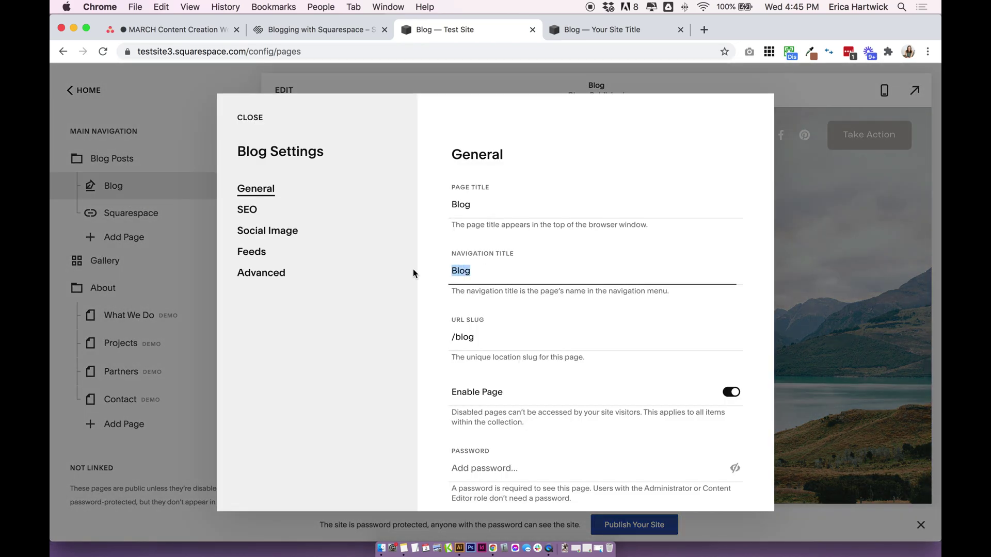
pyautogui.write('All Posts')
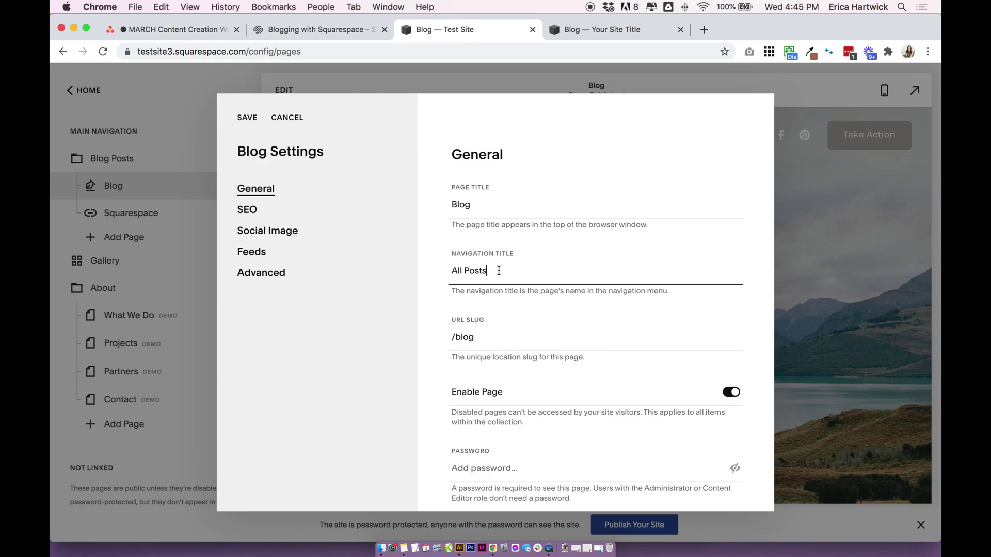
pyautogui.moveTo(520, 269); pyautogui.dragTo(430, 269)
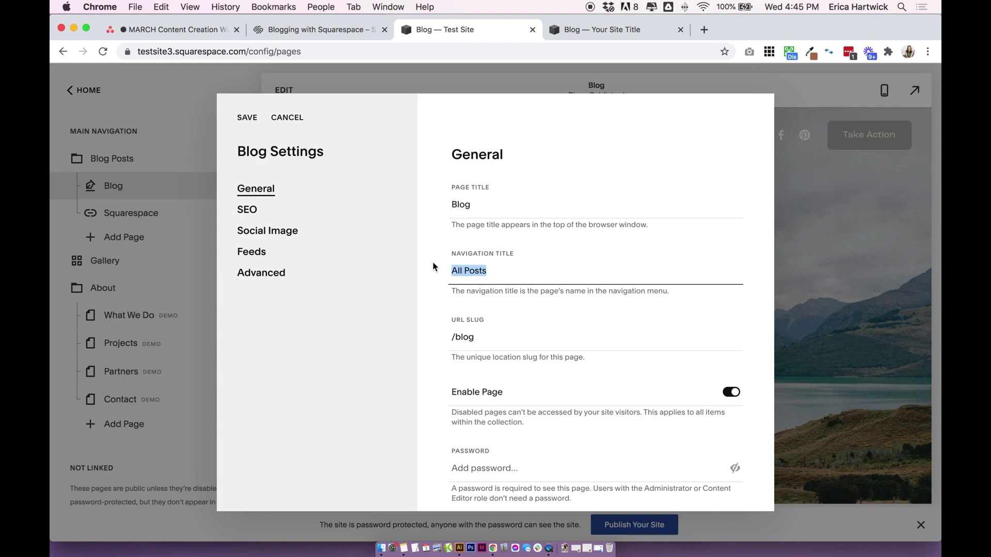
pyautogui.click(486, 210)
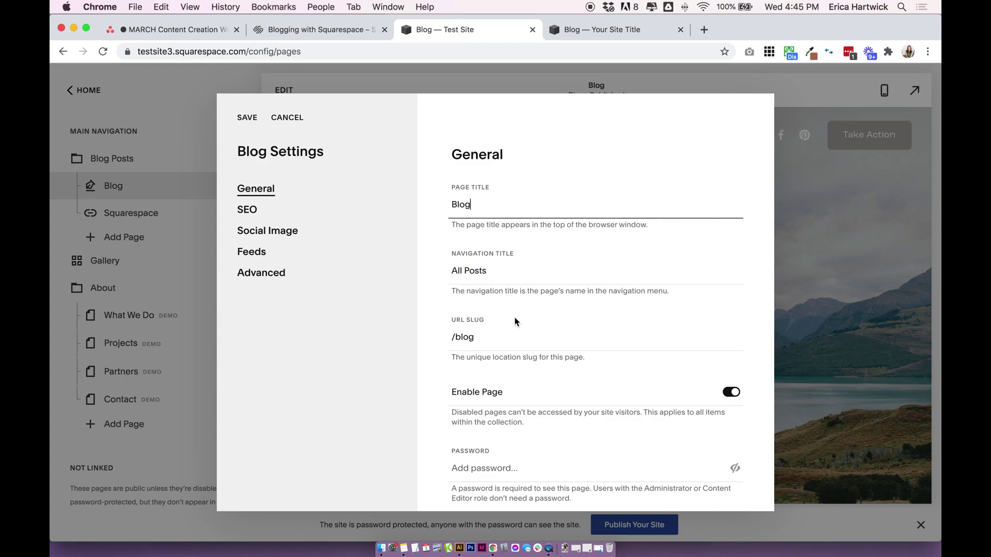
pyautogui.click(495, 340)
pyautogui.doubleClick(467, 337)
pyautogui.click(502, 339)
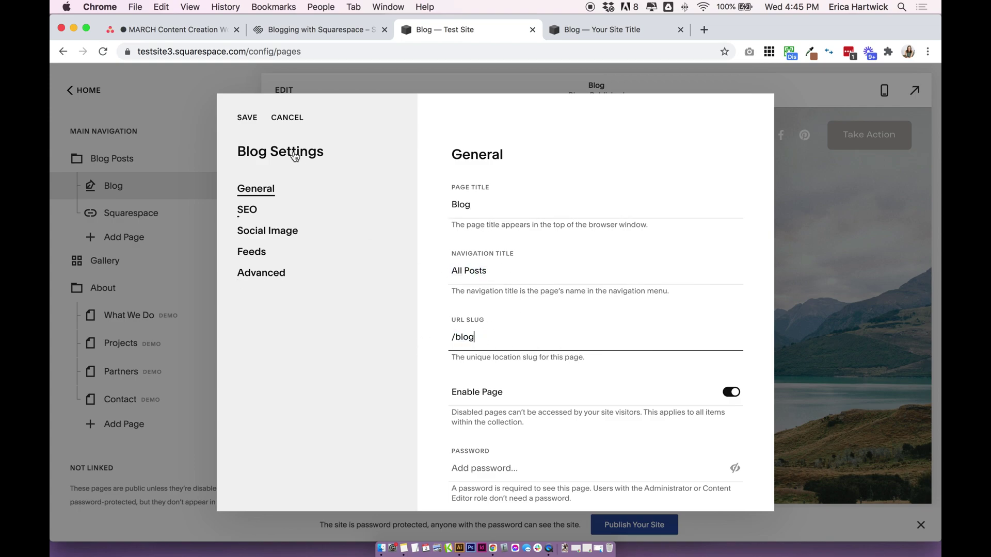
pyautogui.click(245, 120)
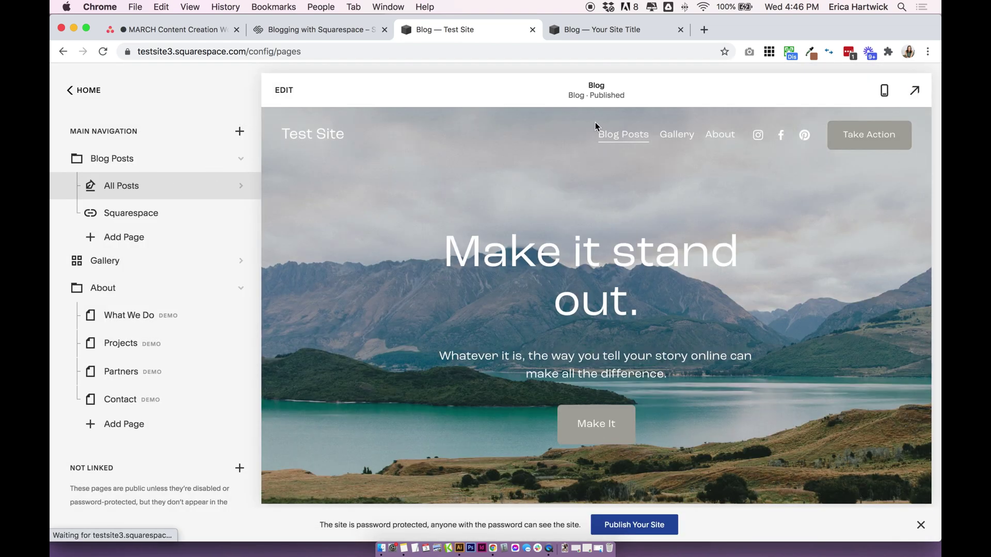
# Examine the Blog Posts navigation dropdown and the blog page's intro section and post list in the preview
pyautogui.moveTo(615, 149)
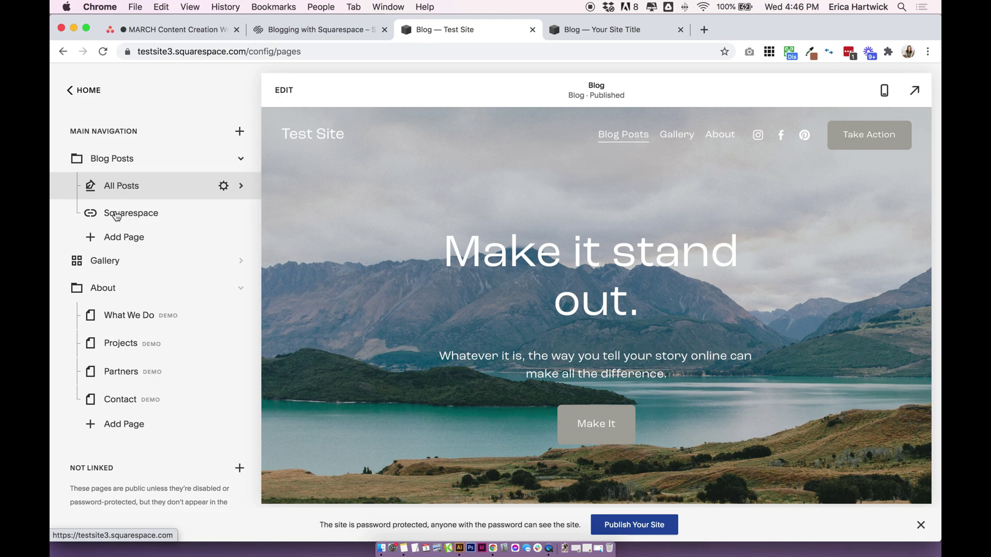
pyautogui.scroll(-5, 462, 232)
pyautogui.scroll(5, 463, 229)
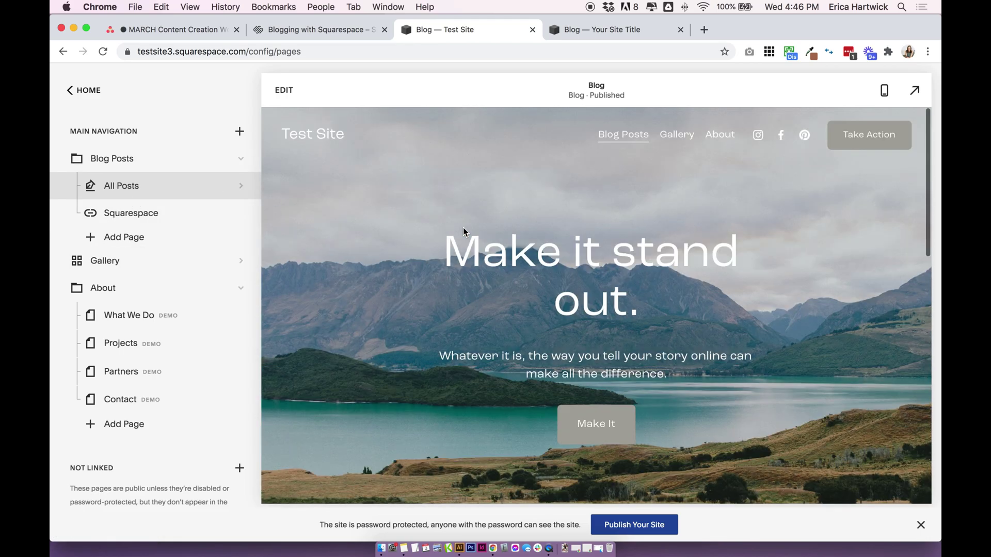
pyautogui.scroll(-5, 463, 227)
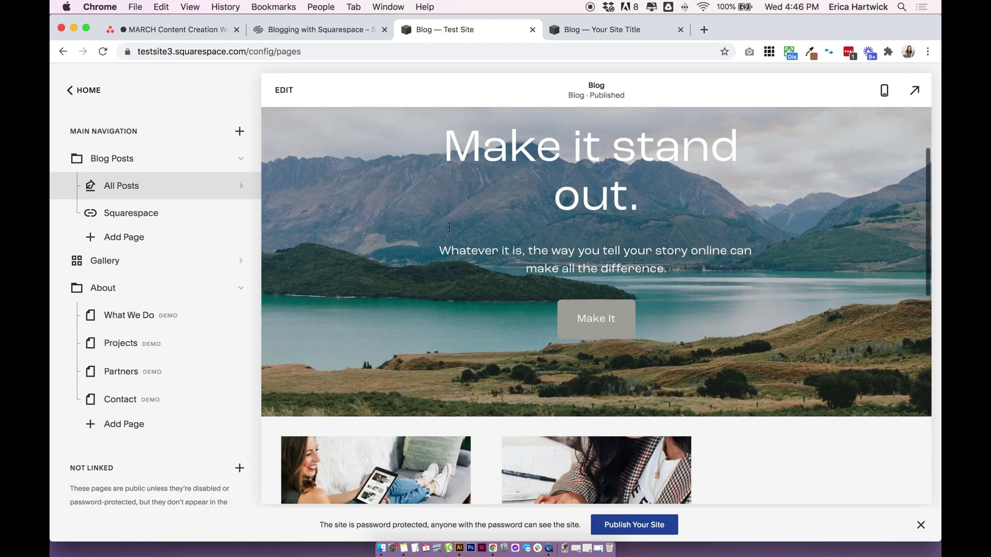
pyautogui.scroll(4, 462, 228)
pyautogui.scroll(-1, 454, 227)
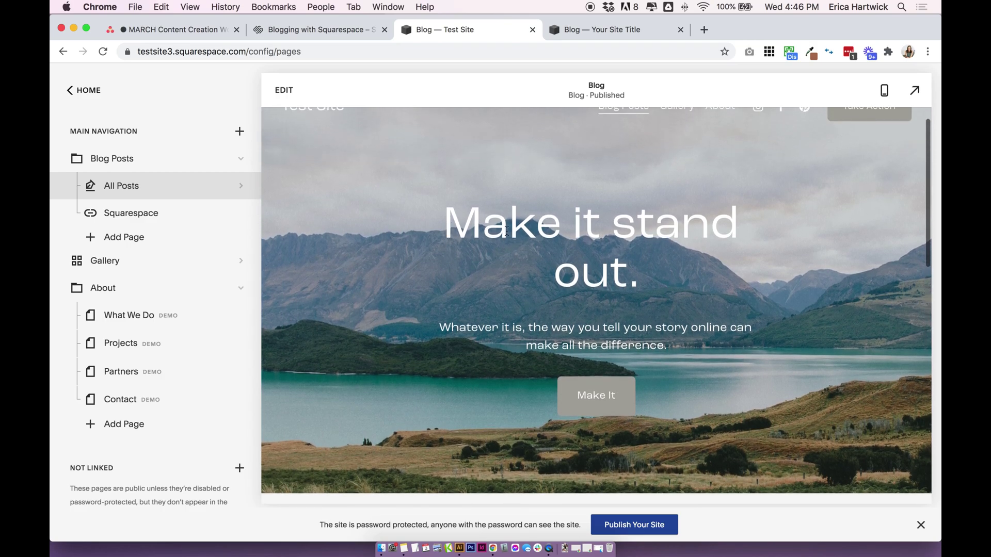
pyautogui.scroll(-2, 506, 230)
pyautogui.scroll(3, 505, 230)
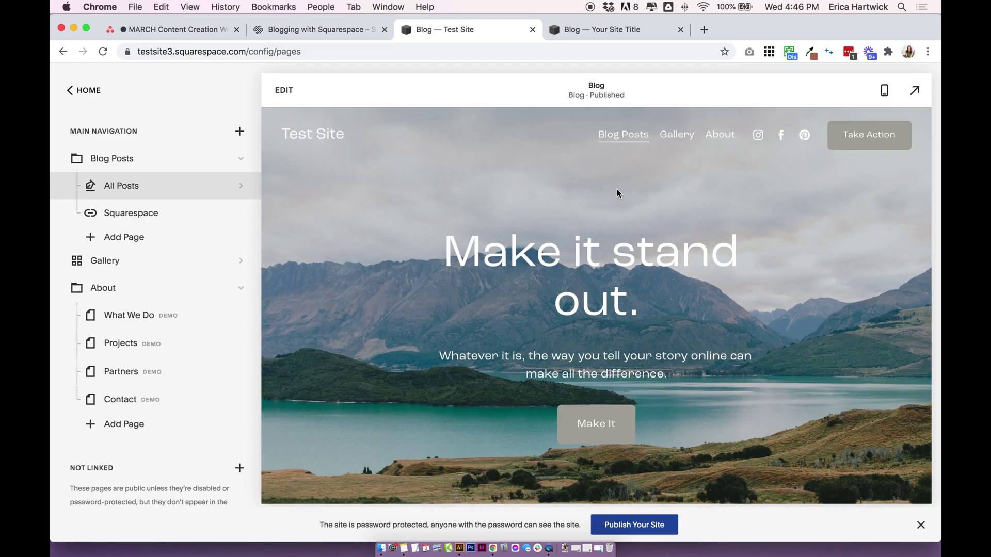
pyautogui.scroll(-6, 618, 192)
pyautogui.scroll(1, 531, 373)
pyautogui.scroll(3, 512, 270)
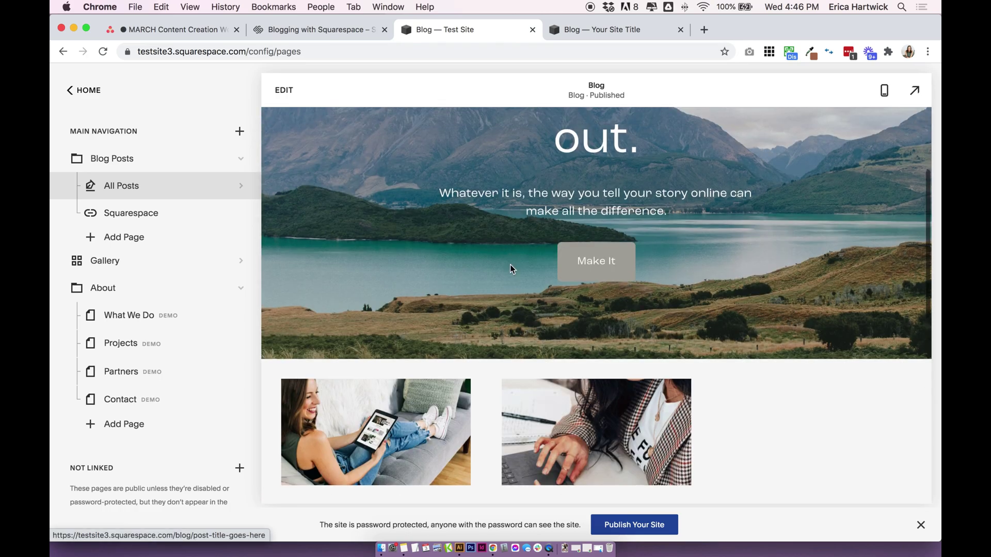
# Edit the Blog page and replace the paragraph under the intro heading with "Squarespace // Blogging"
pyautogui.click(285, 93)
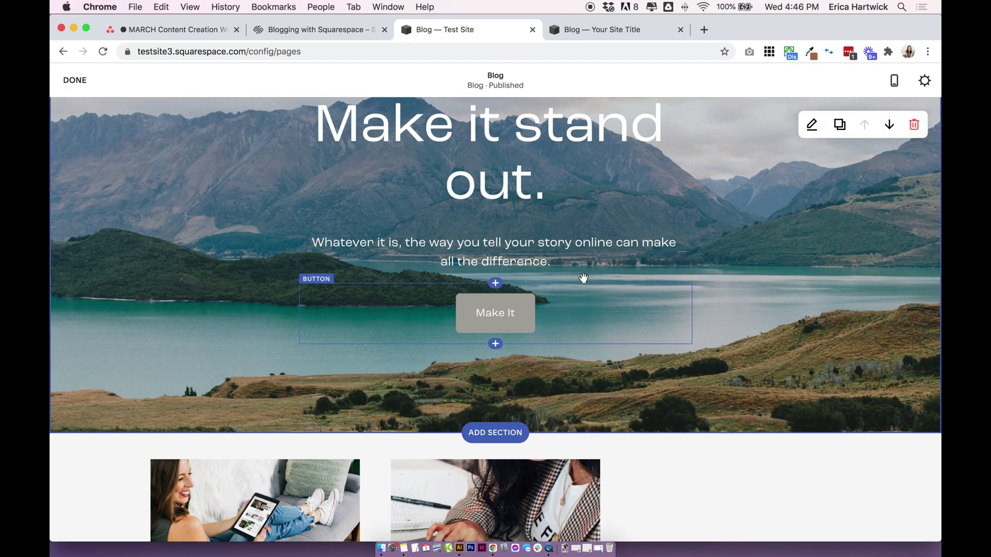
pyautogui.scroll(2, 568, 289)
pyautogui.scroll(-3, 516, 321)
pyautogui.scroll(2, 527, 299)
pyautogui.click(535, 283)
pyautogui.moveTo(550, 290); pyautogui.dragTo(355, 260)
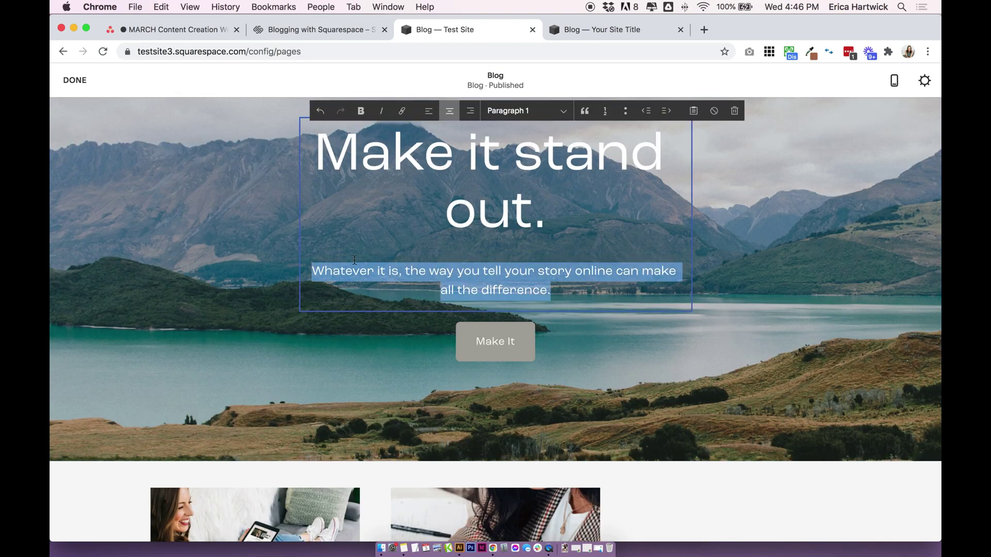
pyautogui.write('Sq')
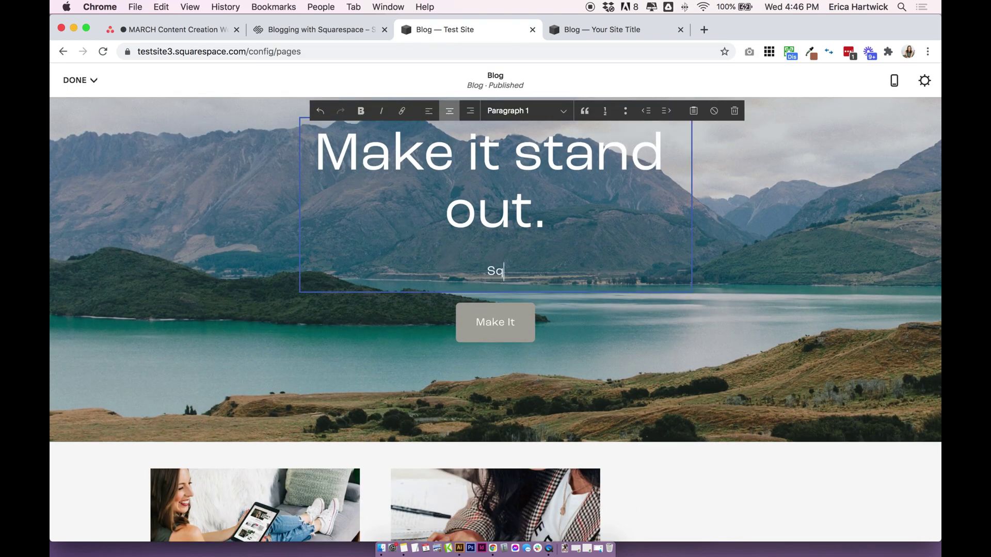
pyautogui.write('uarespace // Blogging')
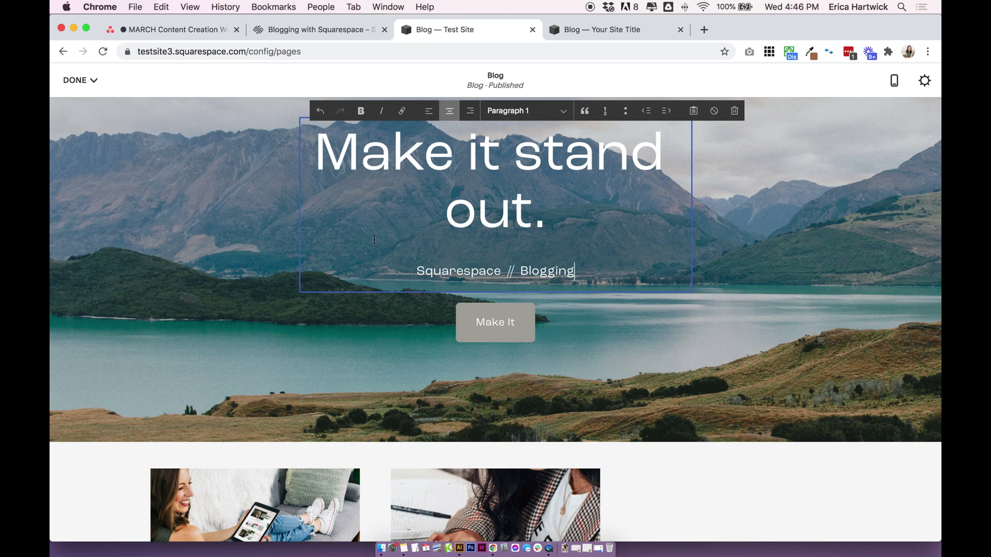
# Link the word Squarespace in the intro text to the All Posts page filtered by the squarespace category
pyautogui.moveTo(497, 271); pyautogui.dragTo(418, 272)
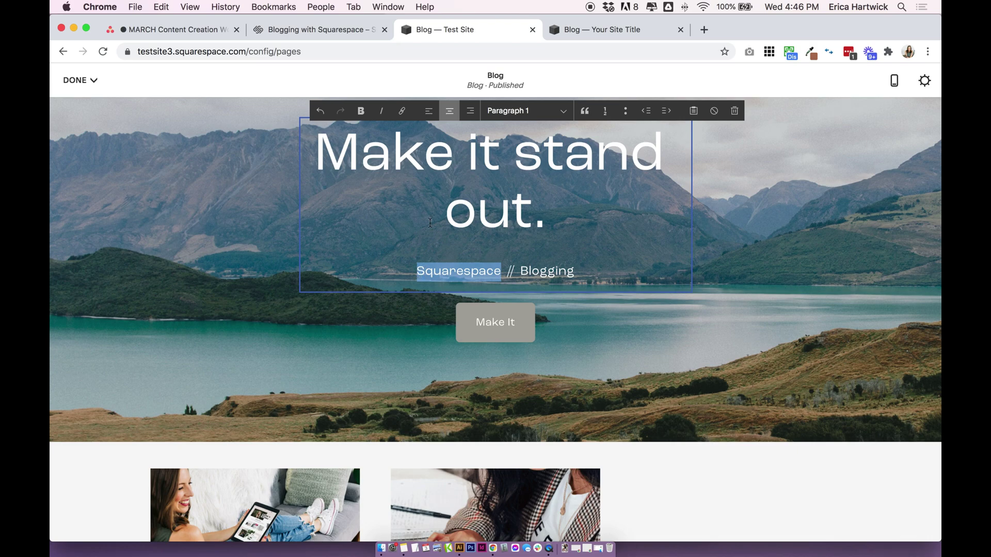
pyautogui.click(404, 112)
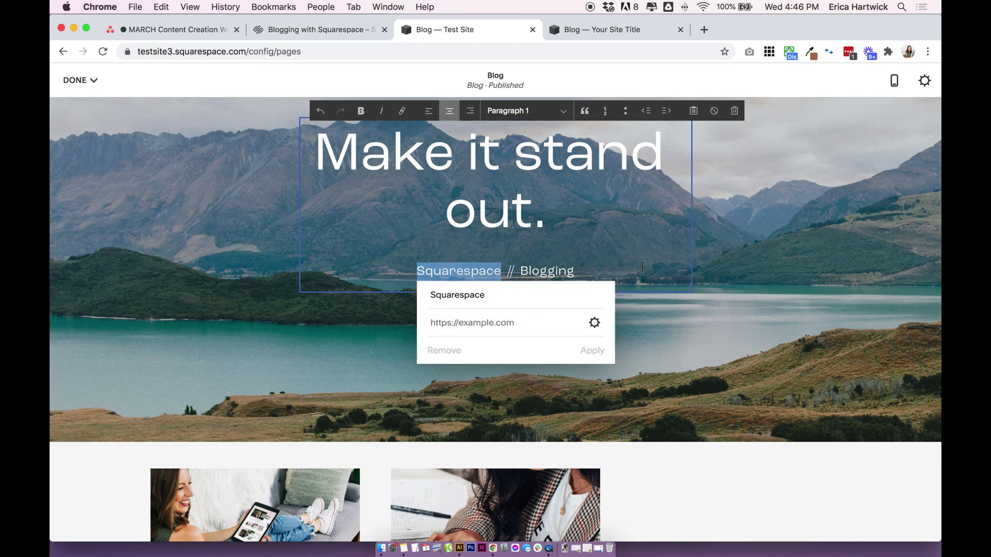
pyautogui.click(597, 325)
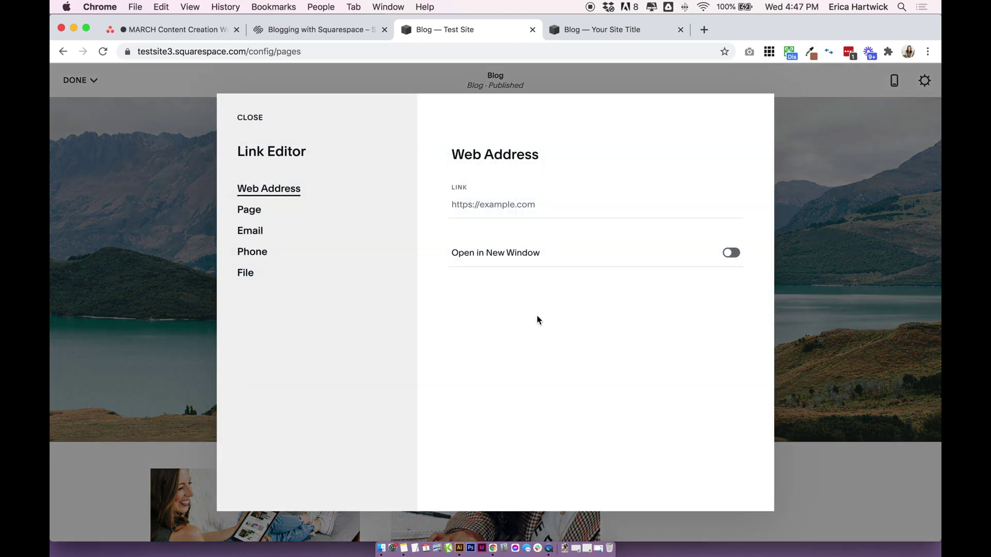
pyautogui.click(249, 210)
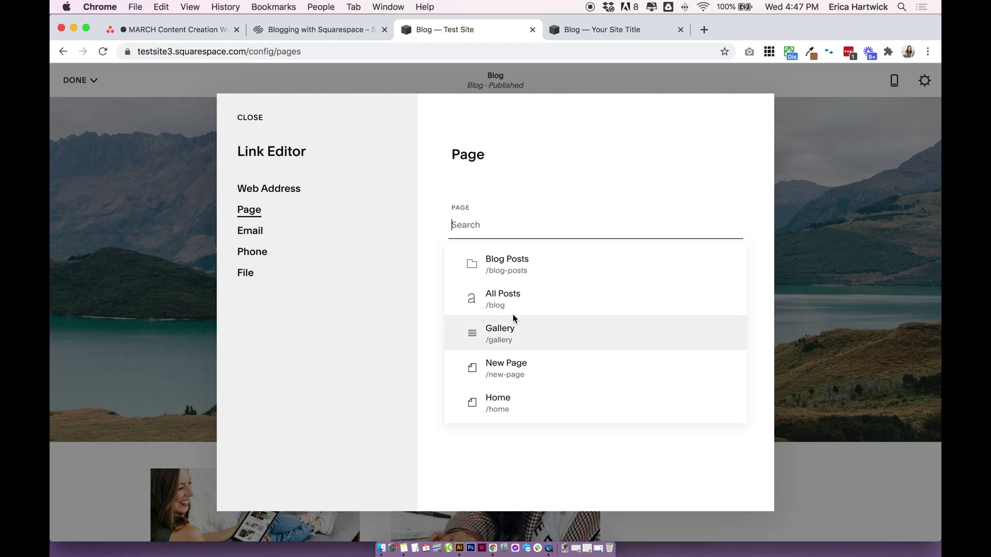
pyautogui.click(512, 302)
pyautogui.click(476, 281)
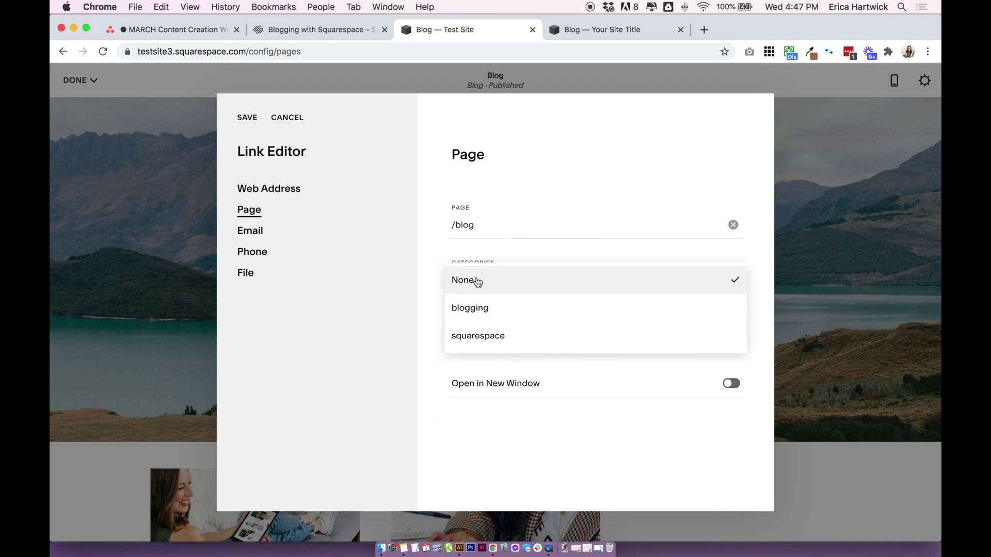
pyautogui.click(481, 335)
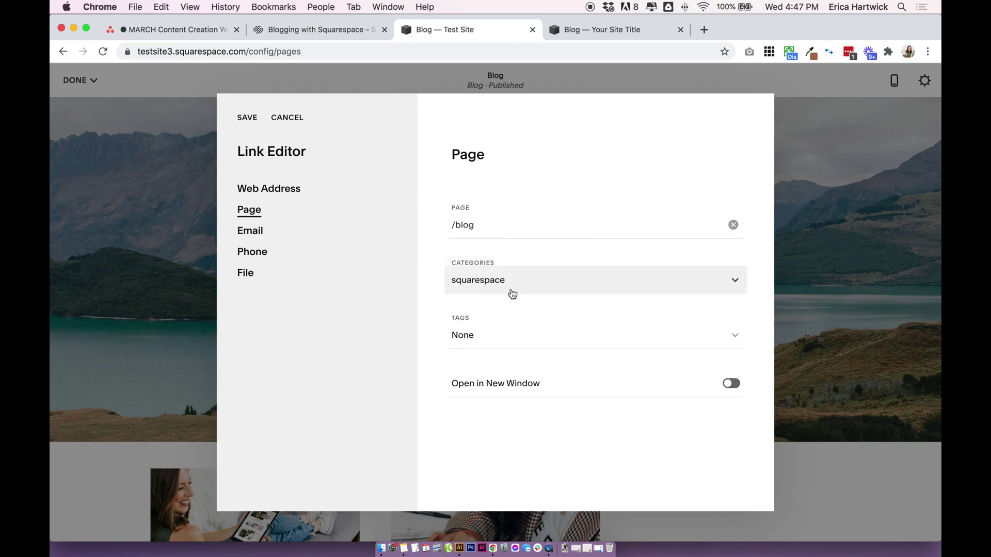
pyautogui.click(247, 117)
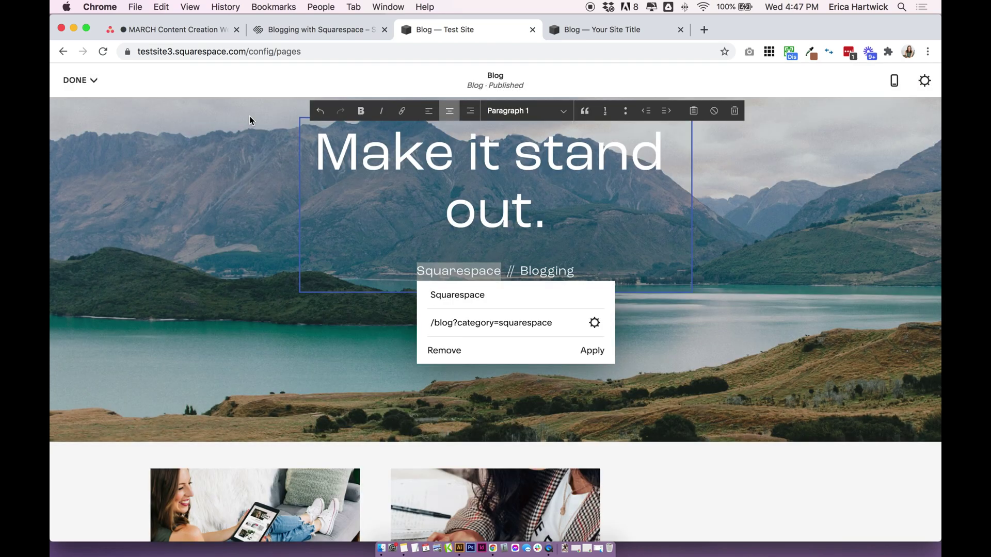
pyautogui.click(592, 351)
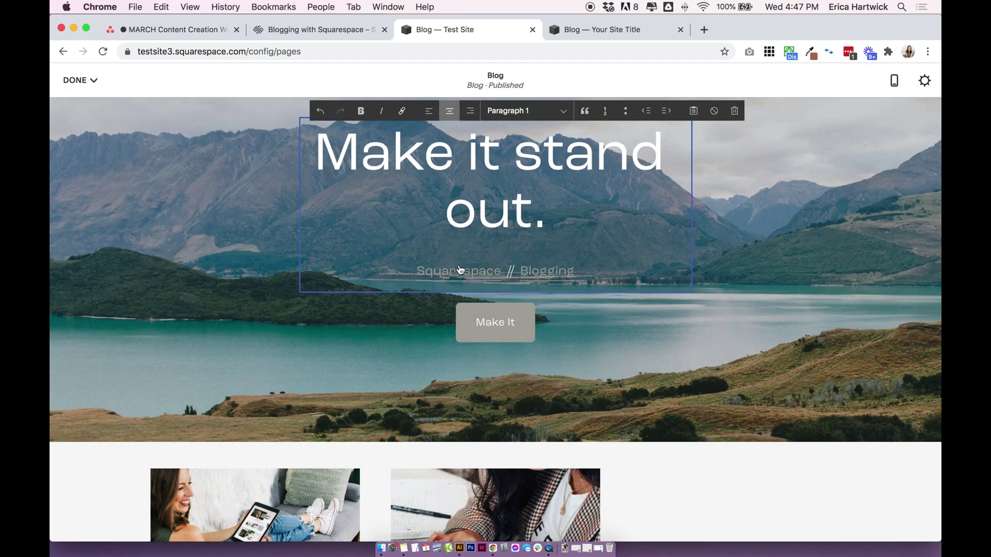
# Save the blog page edits and check the intro's category links and the filtered post list in the preview
pyautogui.moveTo(417, 272); pyautogui.dragTo(575, 272)
pyautogui.click(567, 277)
pyautogui.click(359, 217)
pyautogui.click(265, 262)
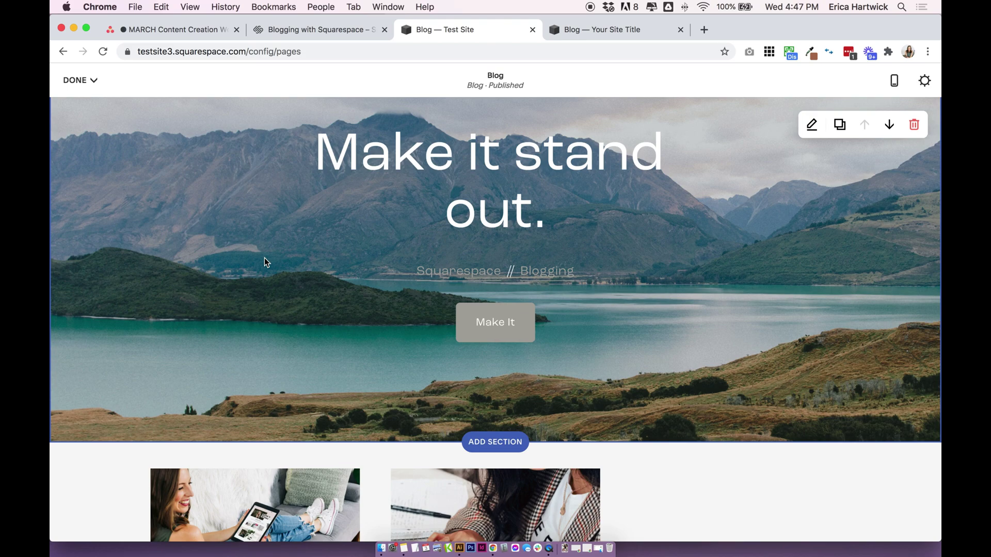
pyautogui.click(80, 80)
pyautogui.click(75, 101)
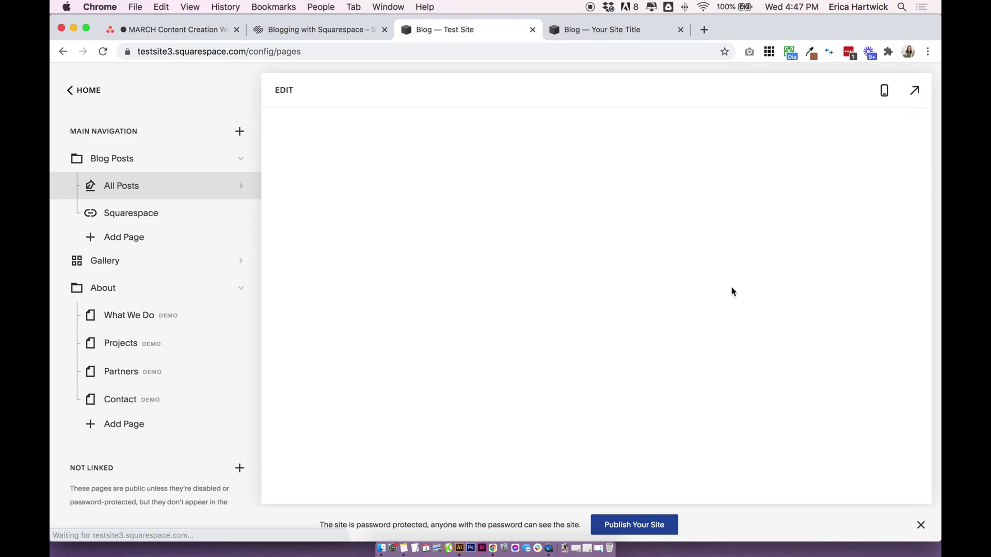
pyautogui.scroll(-5, 734, 292)
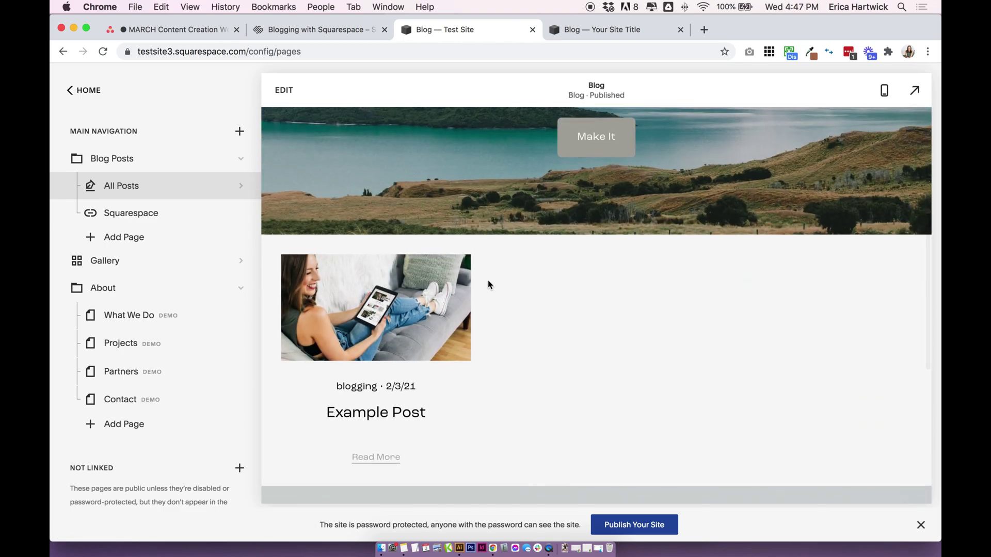
pyautogui.scroll(5, 587, 299)
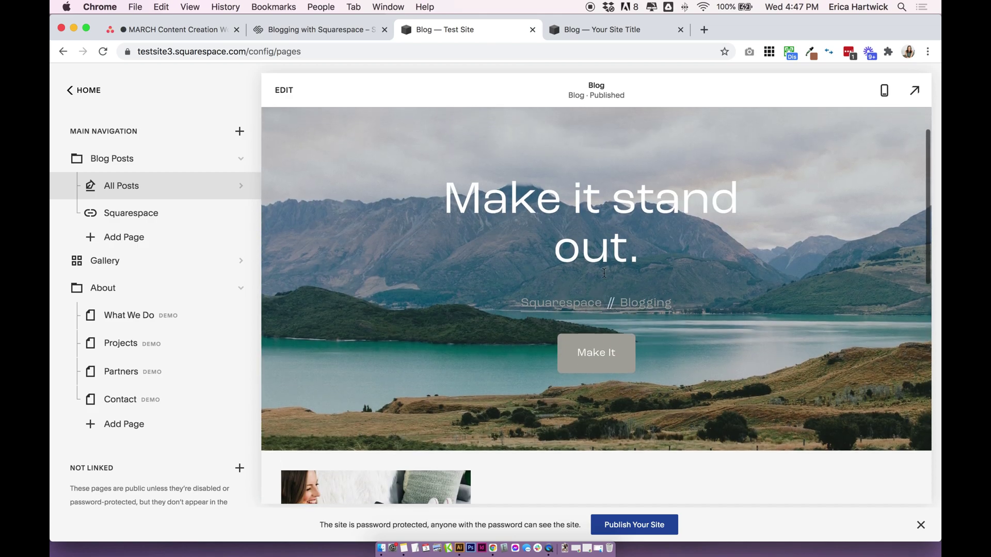
pyautogui.moveTo(517, 305); pyautogui.dragTo(692, 305)
pyautogui.click(729, 303)
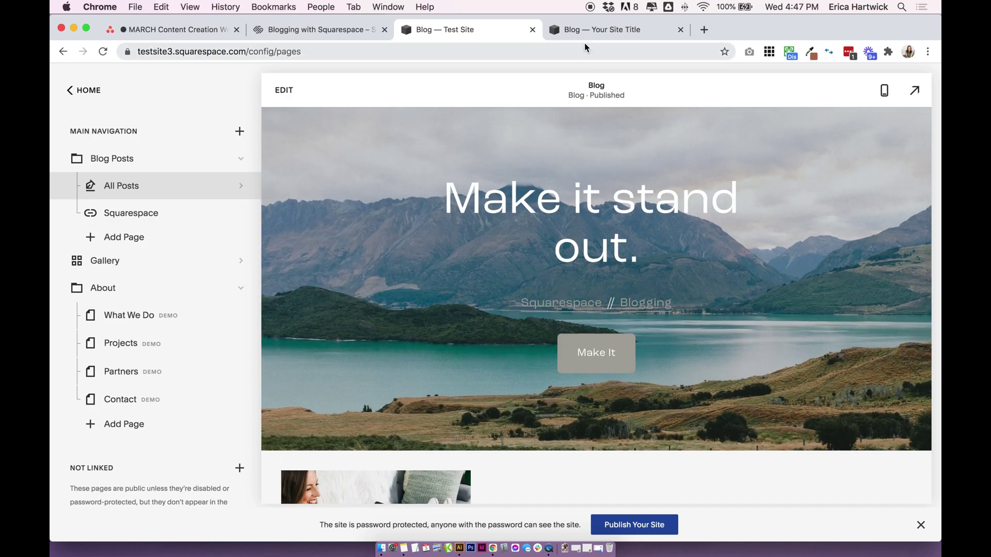
pyautogui.click(584, 32)
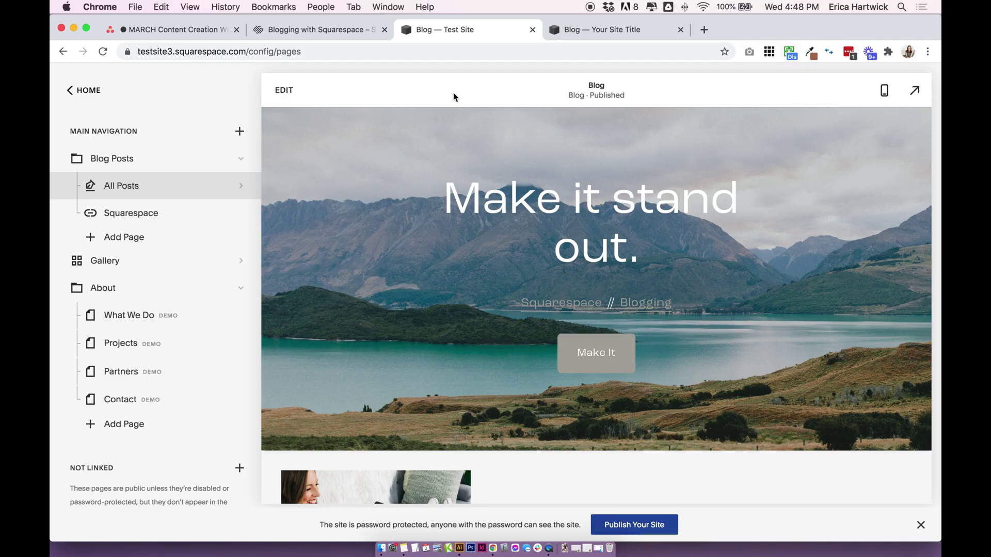
# Edit the Blog page again and delete the category links line and the Make It button from the intro section
pyautogui.click(284, 90)
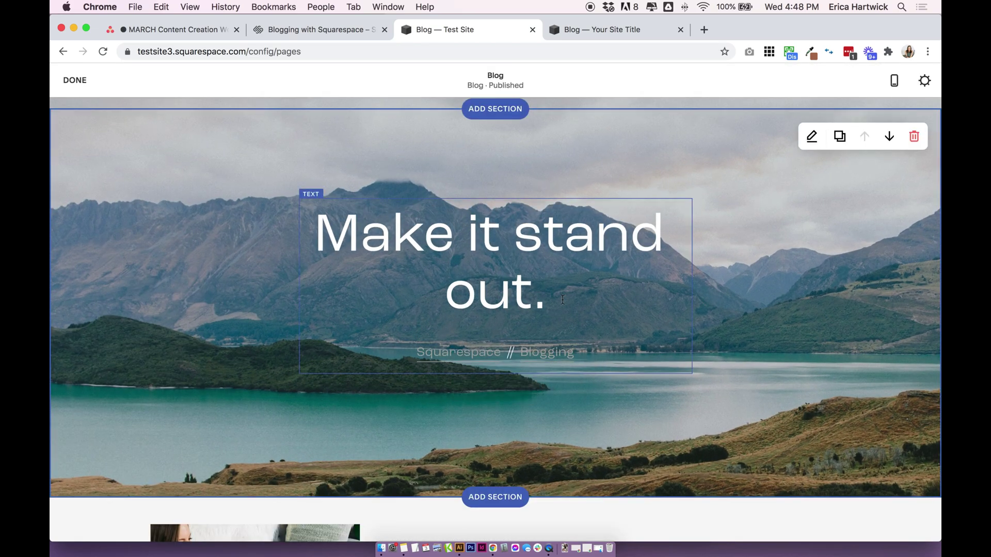
pyautogui.scroll(-3, 207, 375)
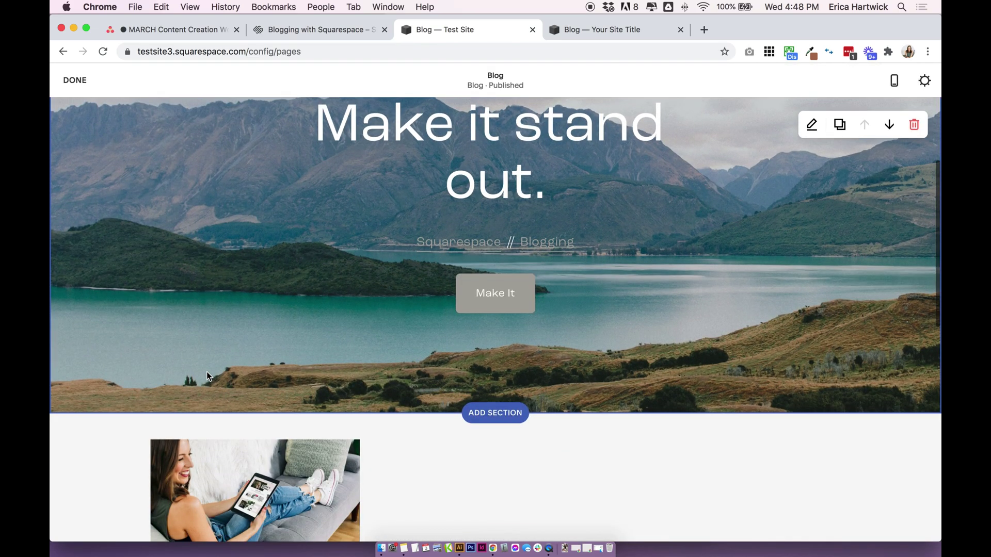
pyautogui.scroll(2, 205, 371)
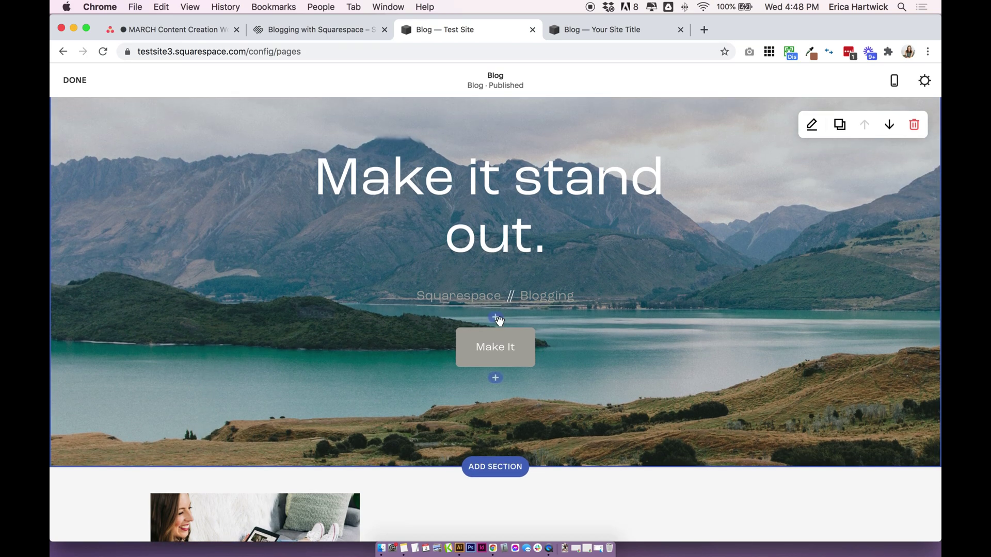
pyautogui.scroll(-3, 603, 292)
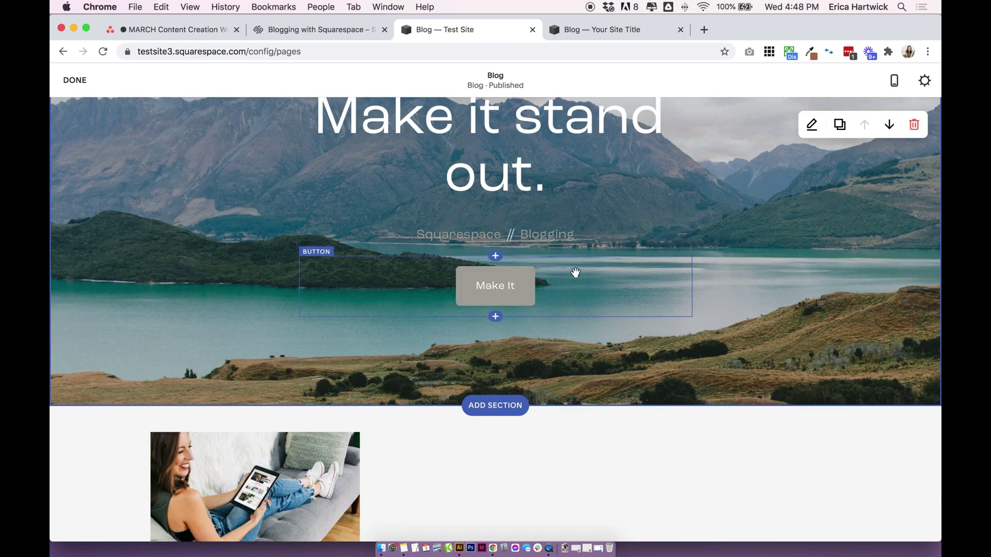
pyautogui.scroll(4, 551, 271)
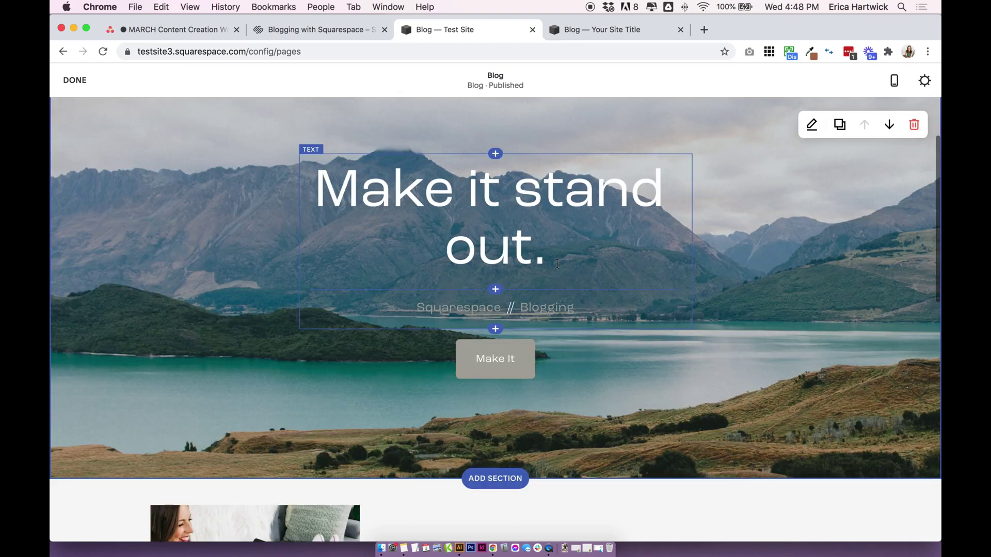
pyautogui.click(516, 207)
pyautogui.click(628, 362)
pyautogui.tripleClick(628, 363)
pyautogui.press('BackSpace')
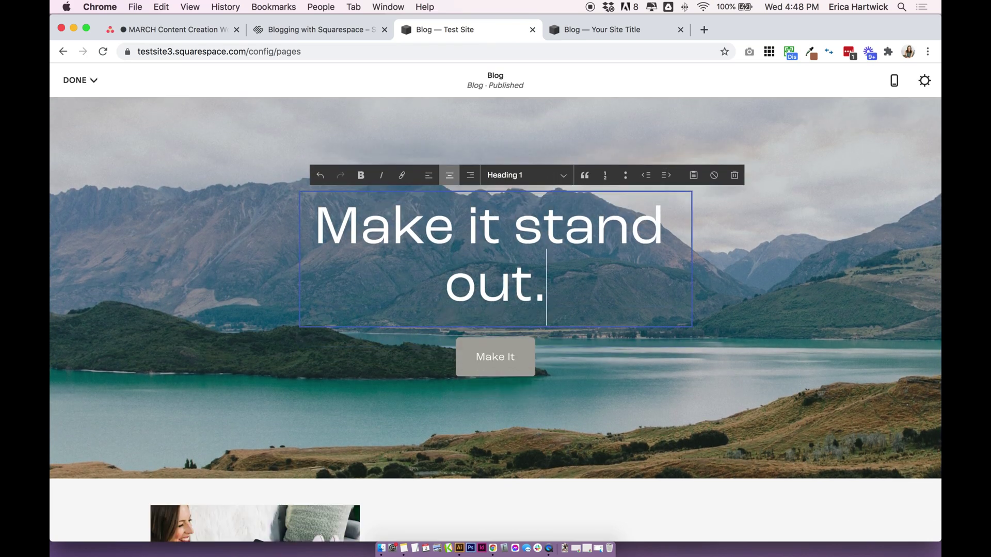
pyautogui.click(568, 357)
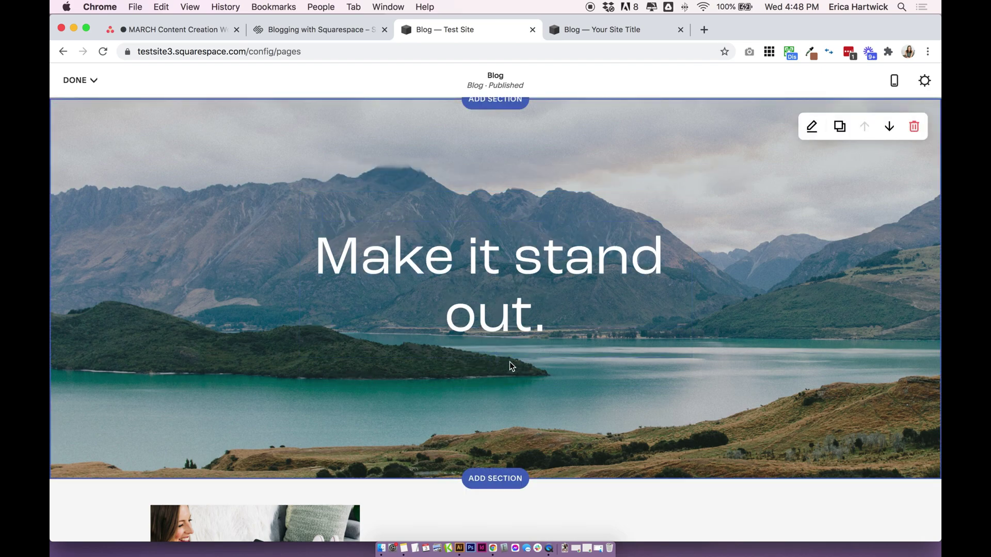
# Add an Archive block below the "Make it stand out." heading and use All Posts as its source
pyautogui.moveTo(497, 357); pyautogui.dragTo(497, 356)
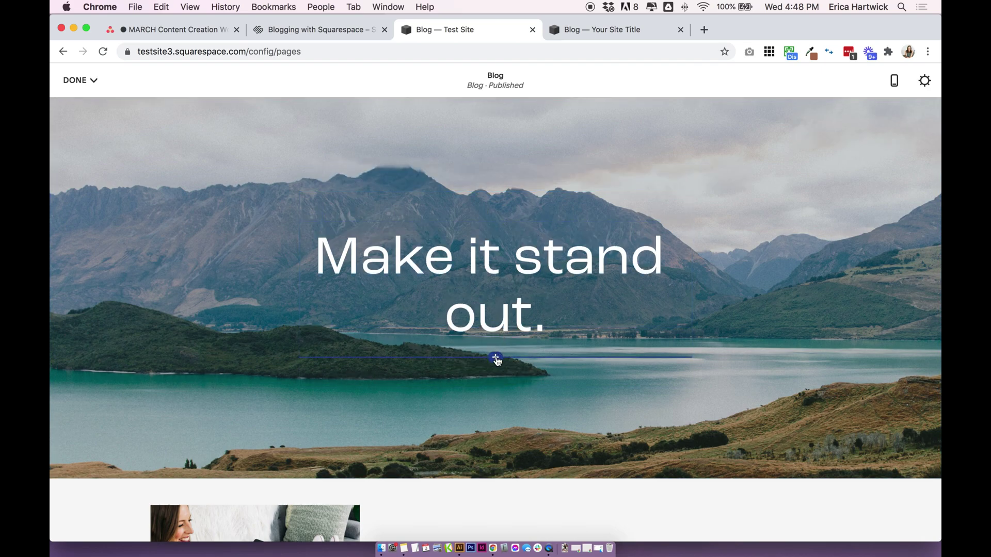
pyautogui.click(496, 358)
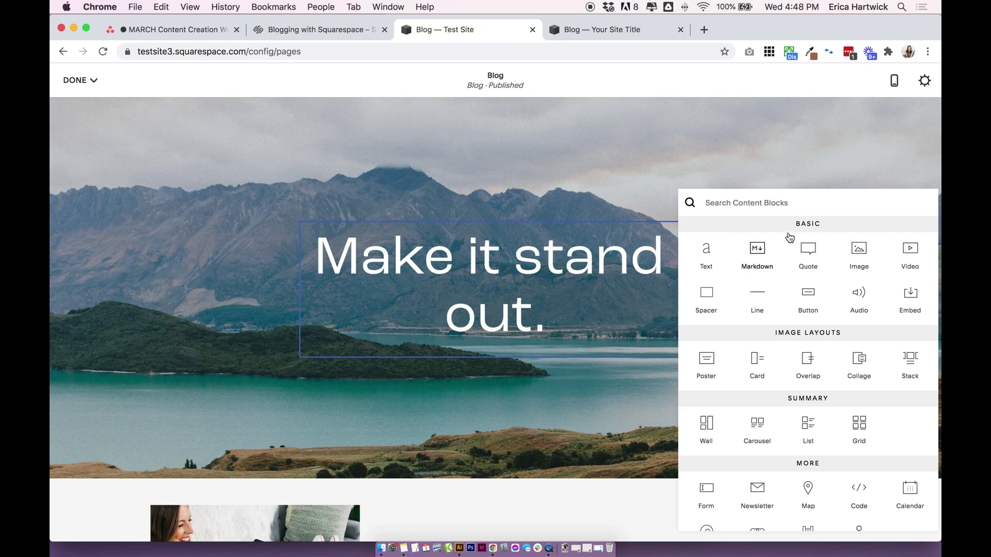
pyautogui.scroll(-5, 825, 309)
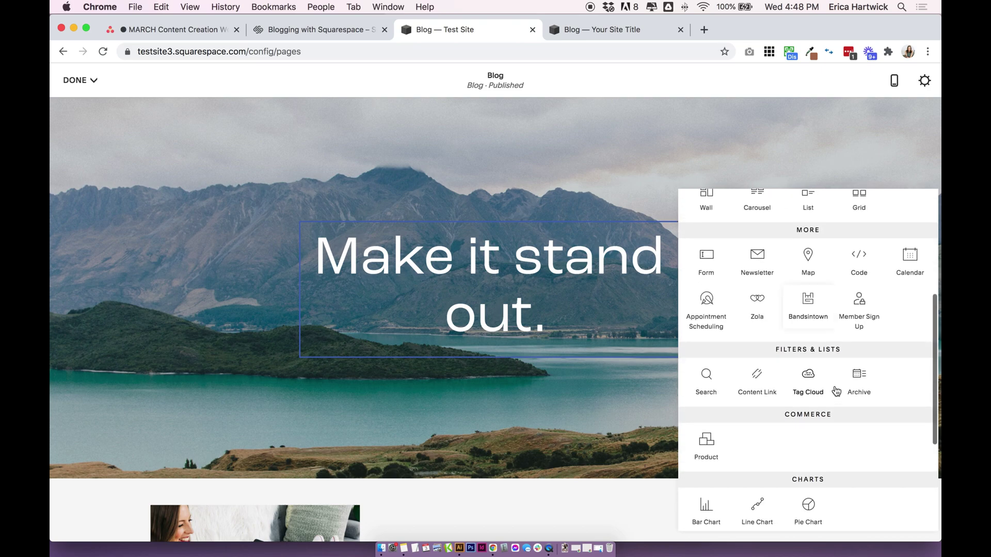
pyautogui.click(860, 385)
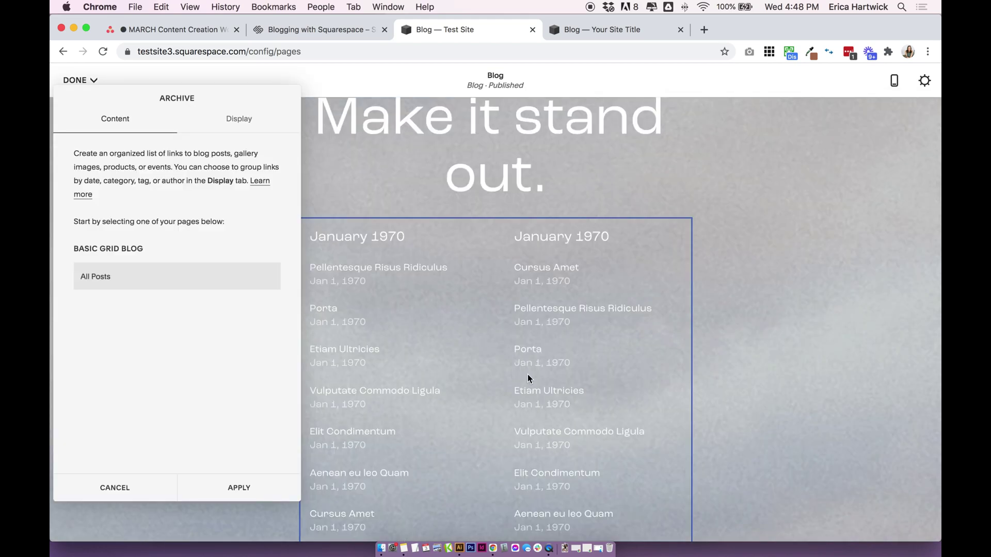
pyautogui.click(92, 277)
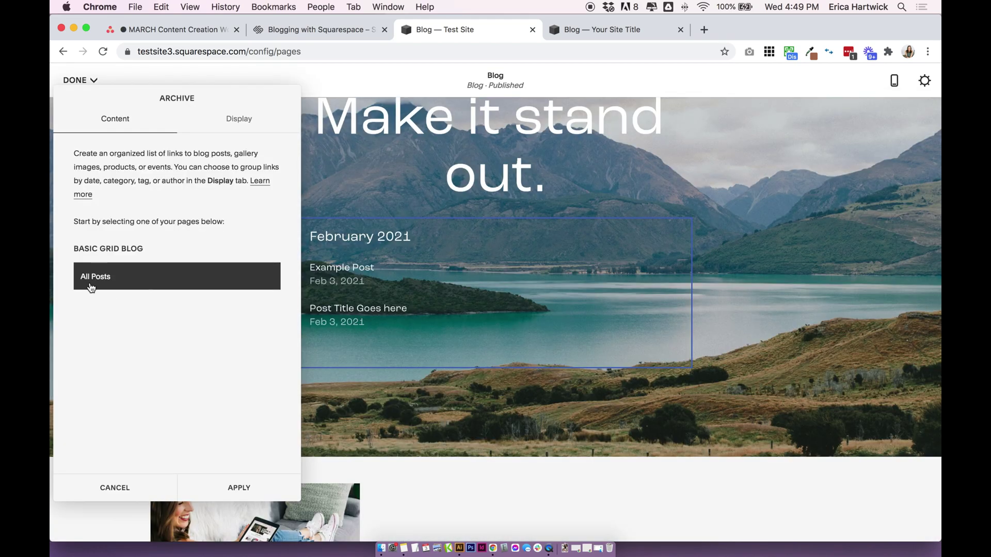
# Group the Archive block's posts by Category and set its layout to Dropdown
pyautogui.moveTo(217, 98); pyautogui.dragTo(791, 92)
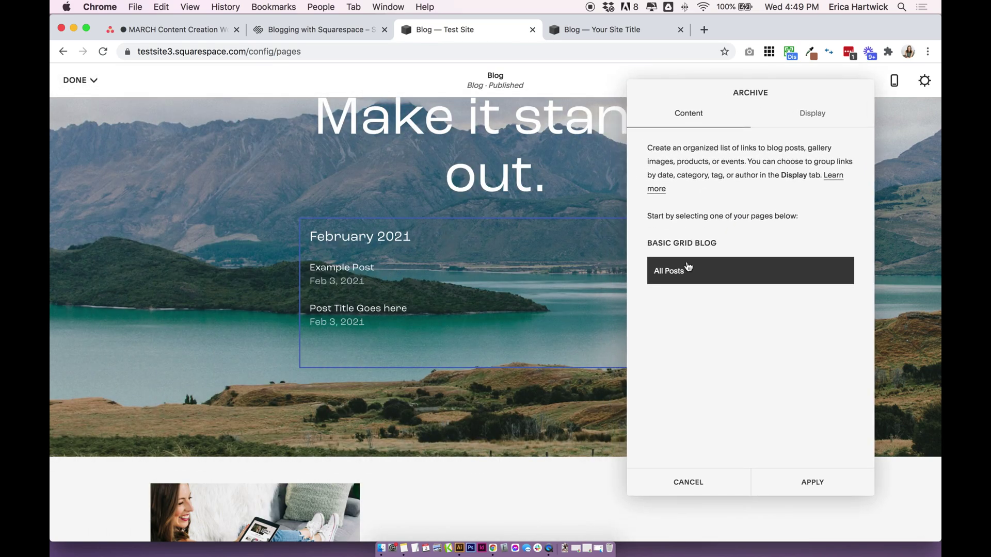
pyautogui.click(813, 116)
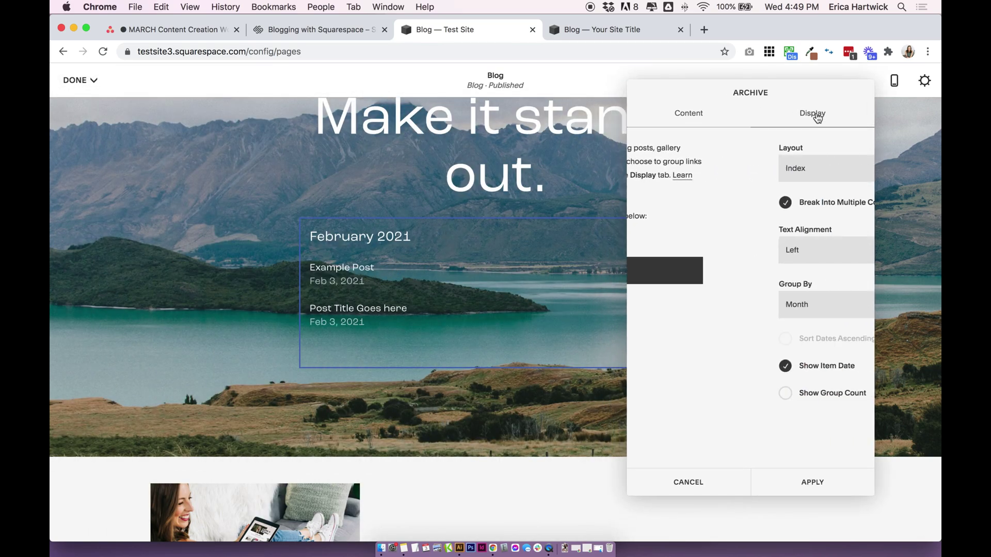
pyautogui.click(673, 303)
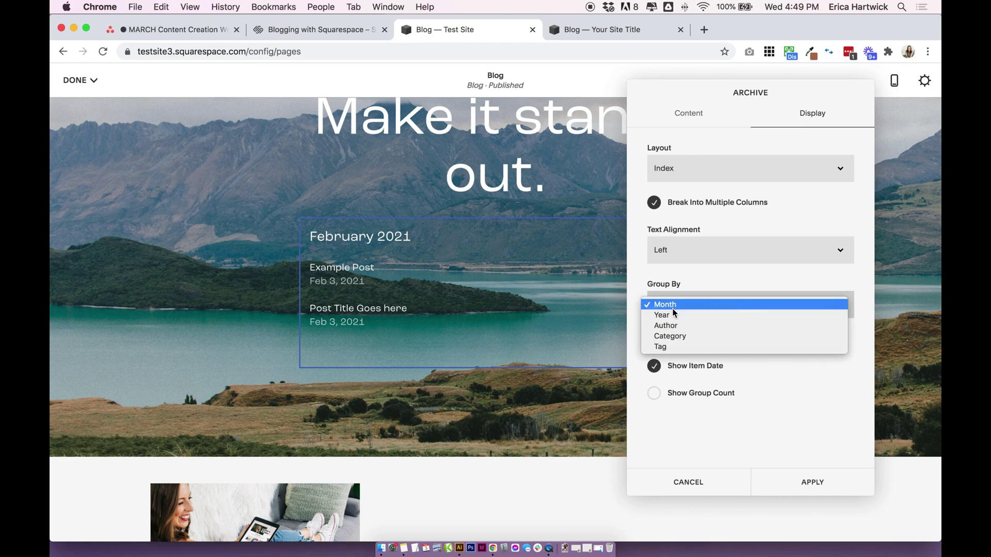
pyautogui.click(673, 338)
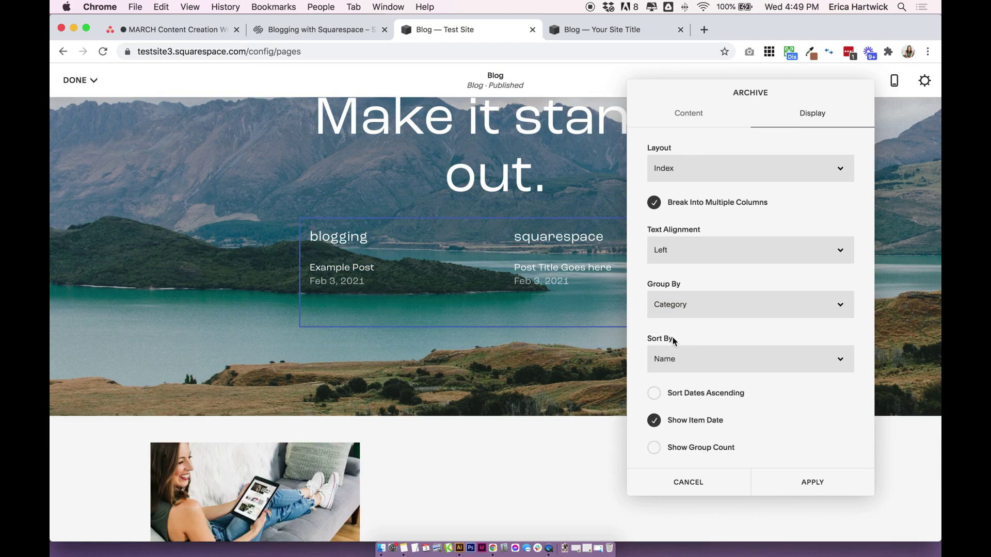
pyautogui.click(704, 168)
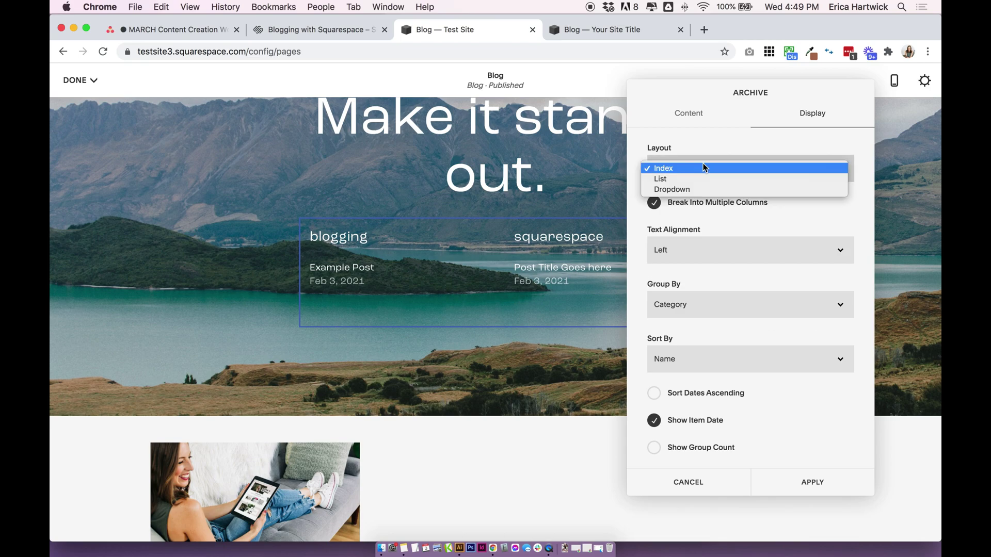
pyautogui.click(696, 188)
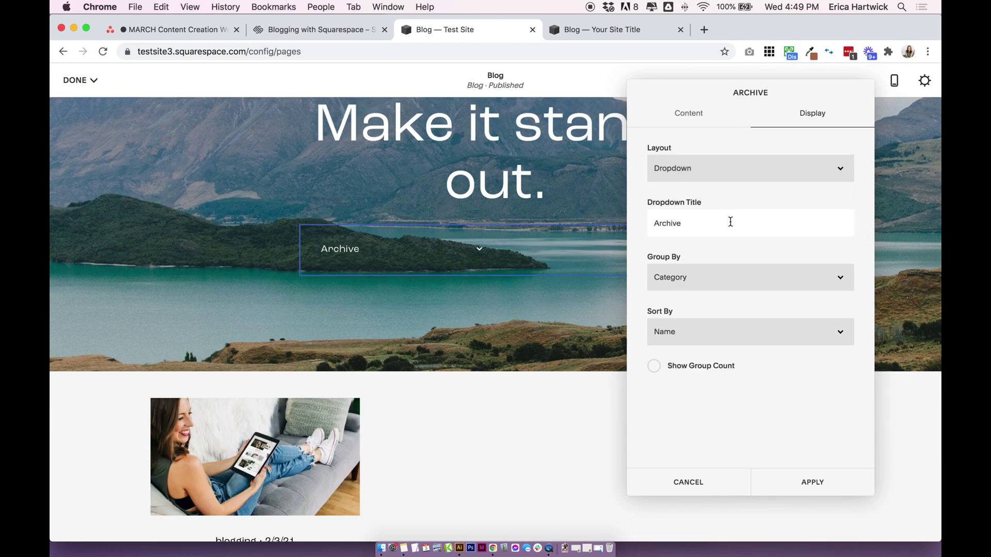
# Set the Archive block's dropdown title to Categories, keep it sorted by Name and apply the settings
pyautogui.click(700, 283)
pyautogui.click(641, 213)
pyautogui.moveTo(651, 223); pyautogui.dragTo(626, 223)
pyautogui.click(708, 224)
pyautogui.write('Cate')
pyautogui.click(697, 254)
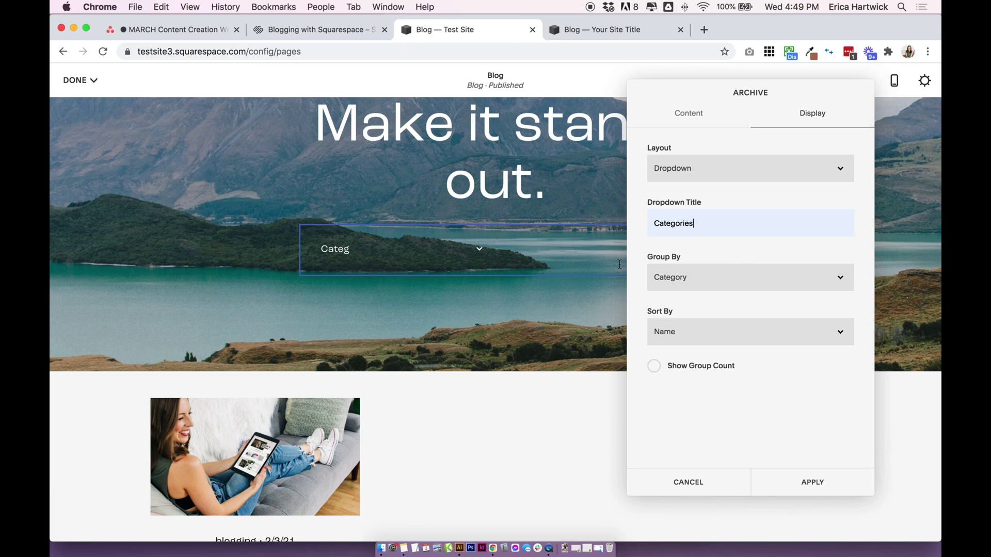
pyautogui.click(671, 332)
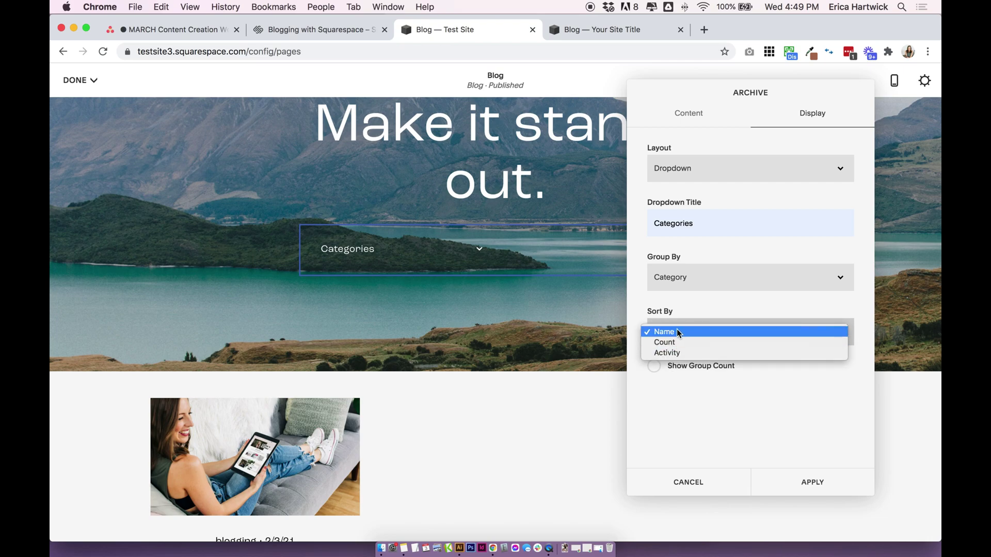
pyautogui.click(689, 393)
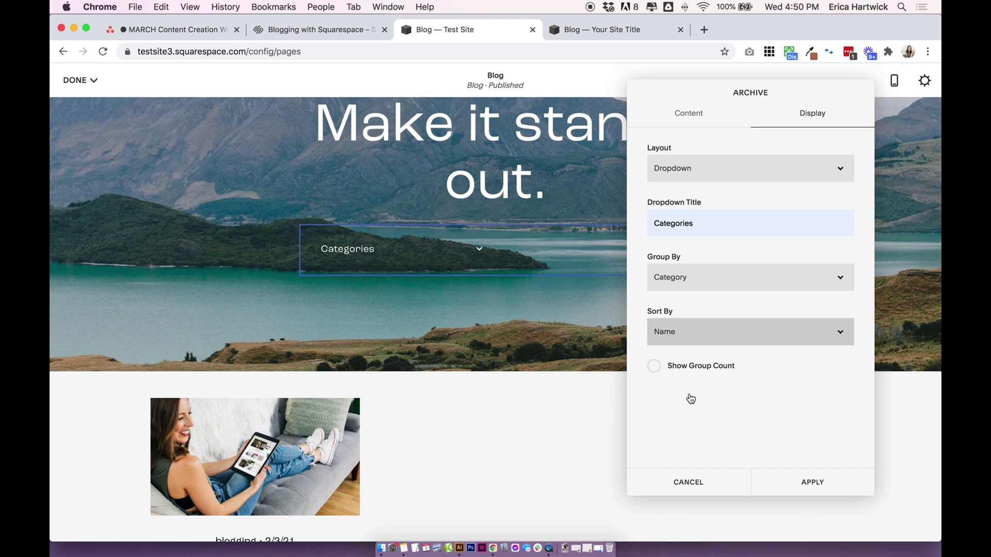
pyautogui.click(809, 488)
# Remove the background image from the "Make it stand out." section and set its color theme to White Minimal
pyautogui.scroll(4, 571, 259)
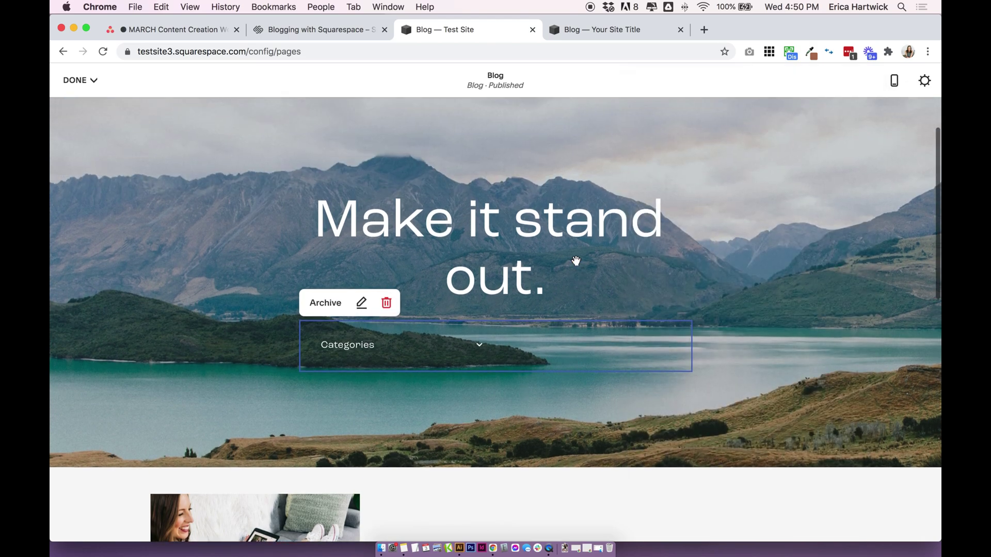
pyautogui.scroll(2, 827, 219)
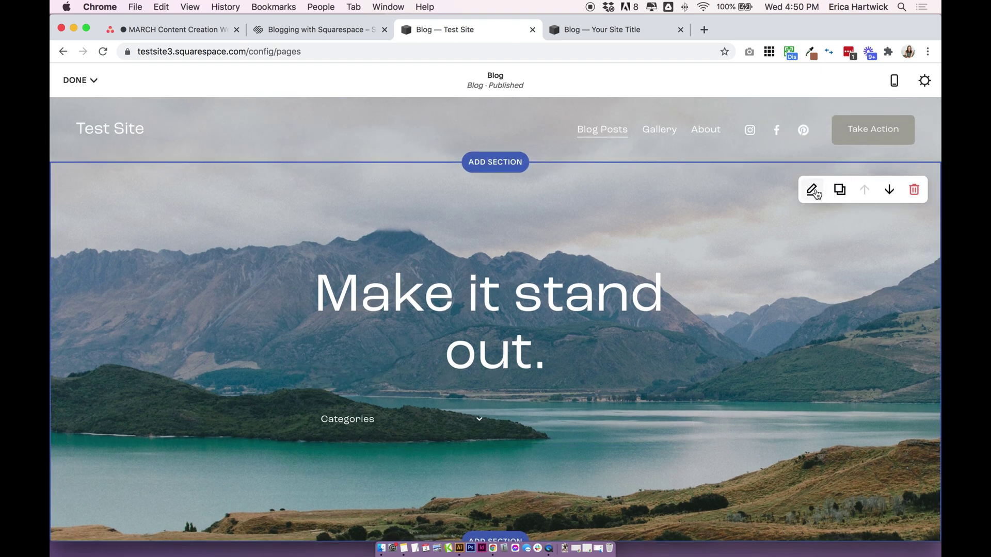
pyautogui.click(811, 189)
pyautogui.click(897, 401)
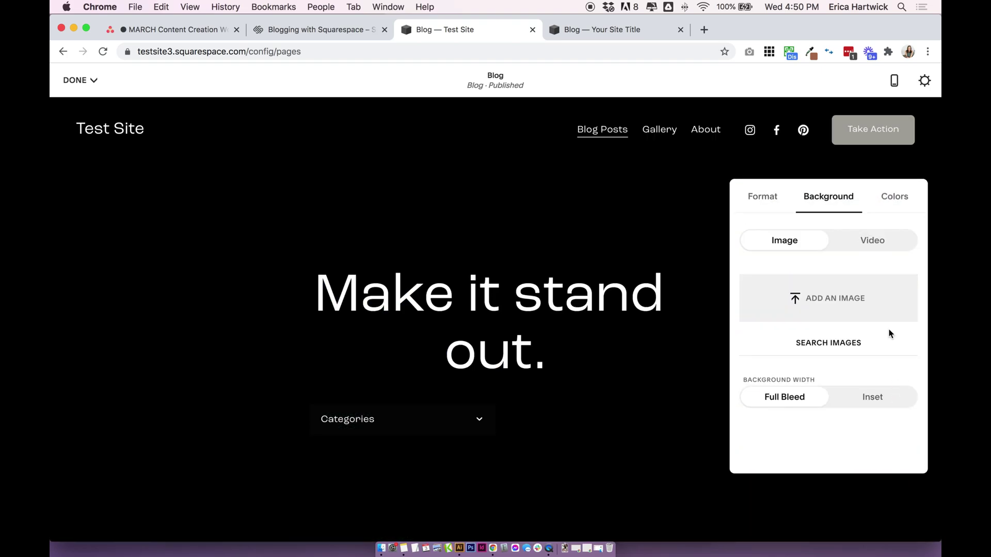
pyautogui.click(893, 197)
pyautogui.click(830, 278)
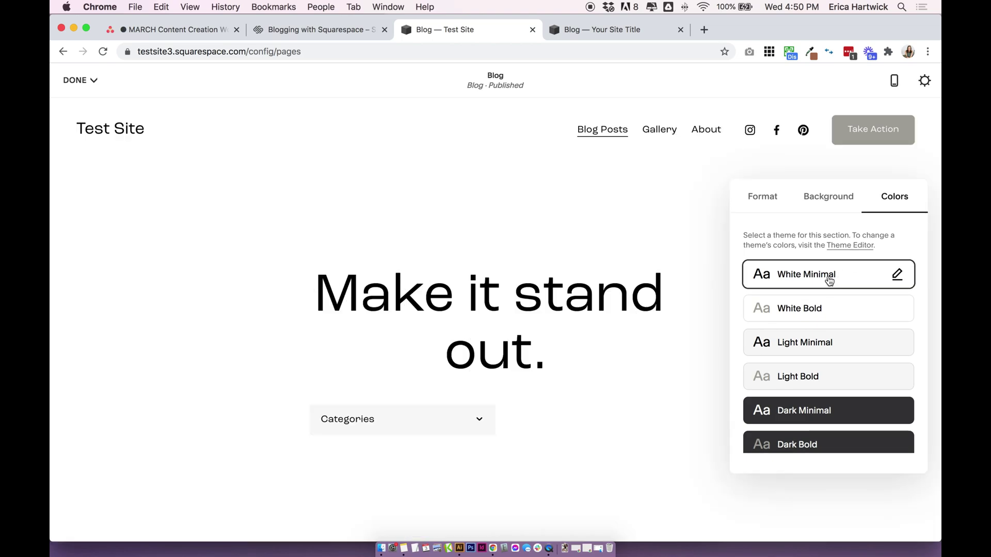
pyautogui.click(130, 321)
pyautogui.scroll(-4, 135, 314)
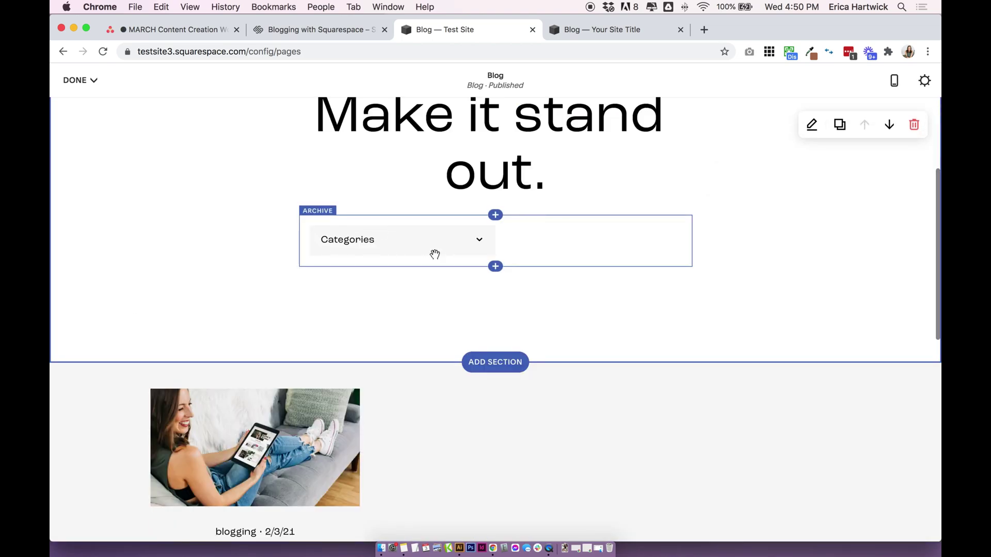
pyautogui.scroll(1, 268, 247)
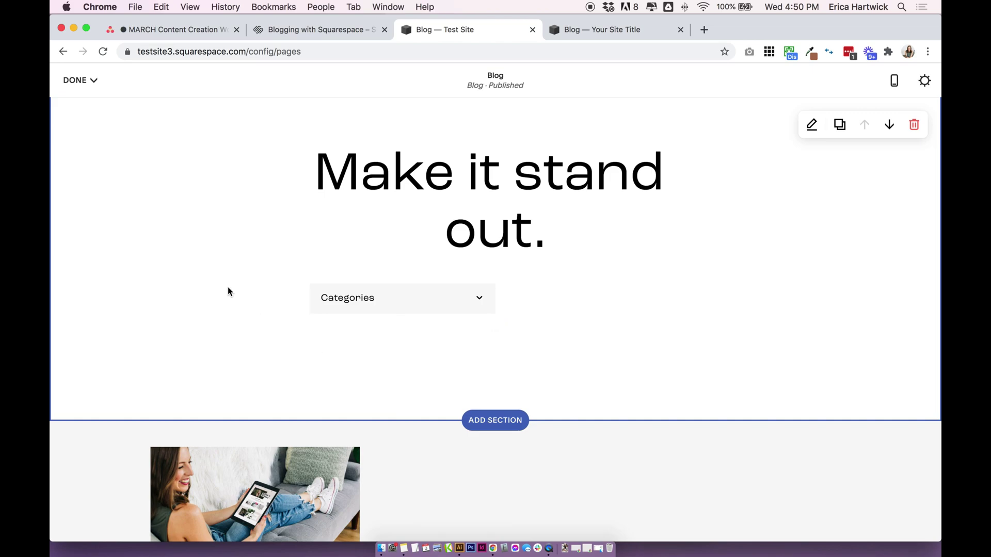
pyautogui.scroll(1, 227, 291)
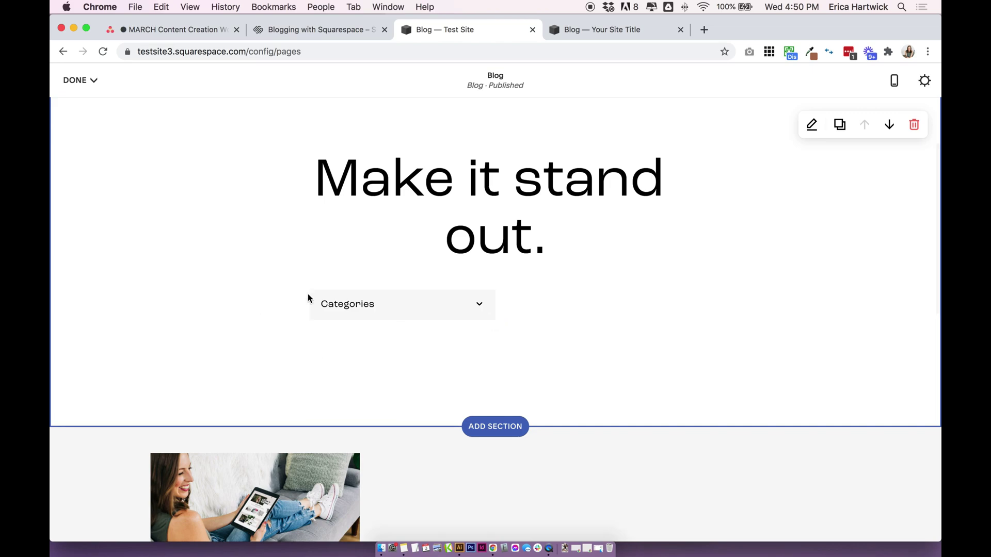
pyautogui.click(410, 321)
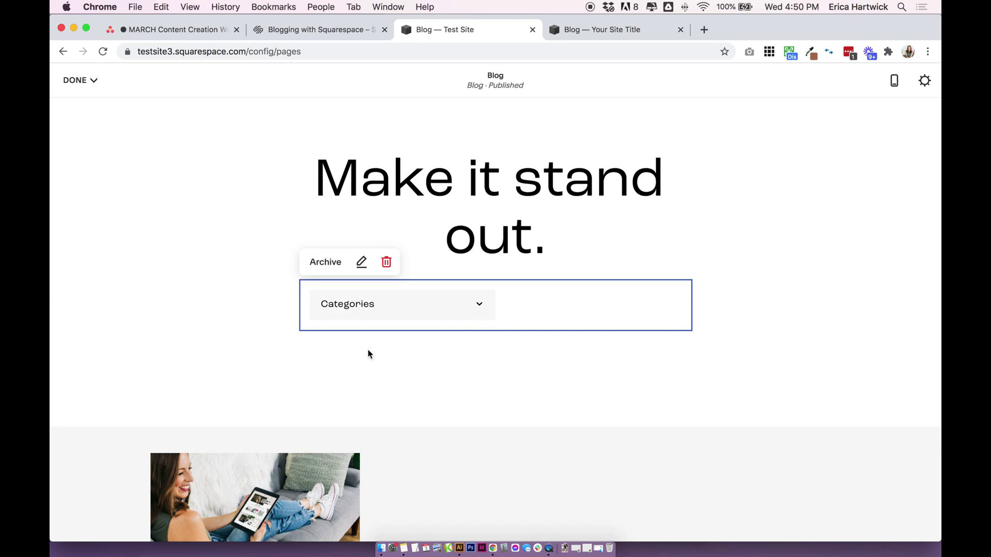
pyautogui.click(248, 306)
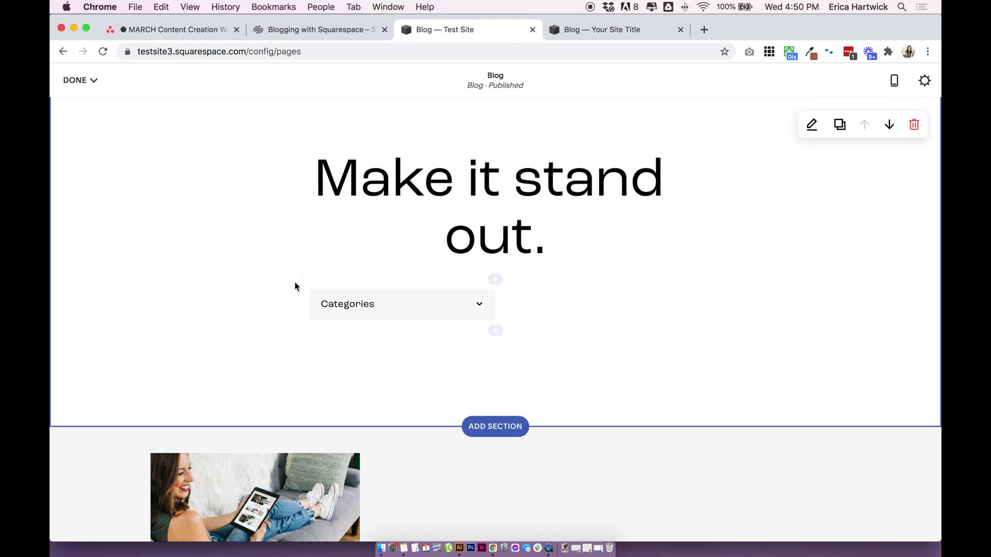
# Add a Search block to the left of the Categories dropdown and limit its results to the All Posts page
pyautogui.click(496, 279)
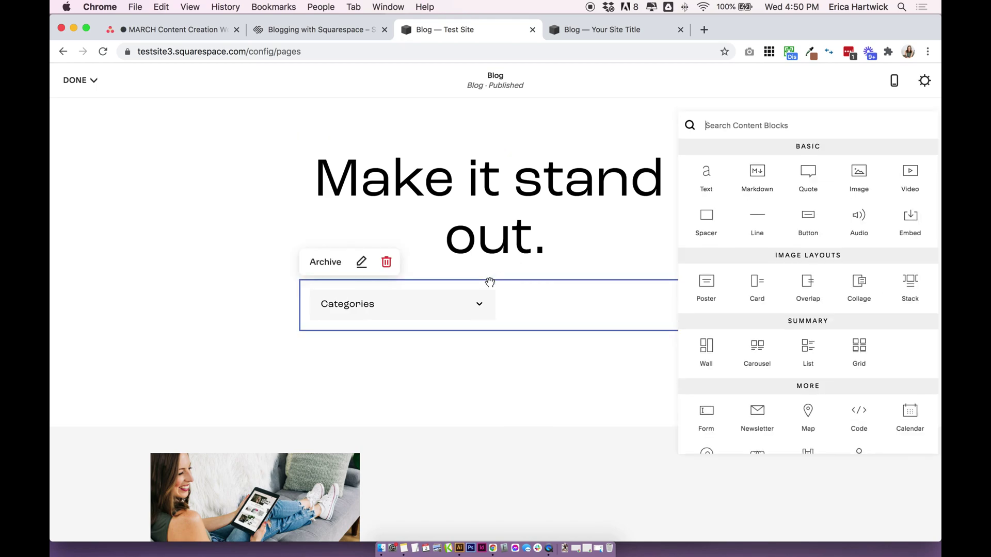
pyautogui.write('search')
pyautogui.moveTo(705, 163); pyautogui.dragTo(348, 314)
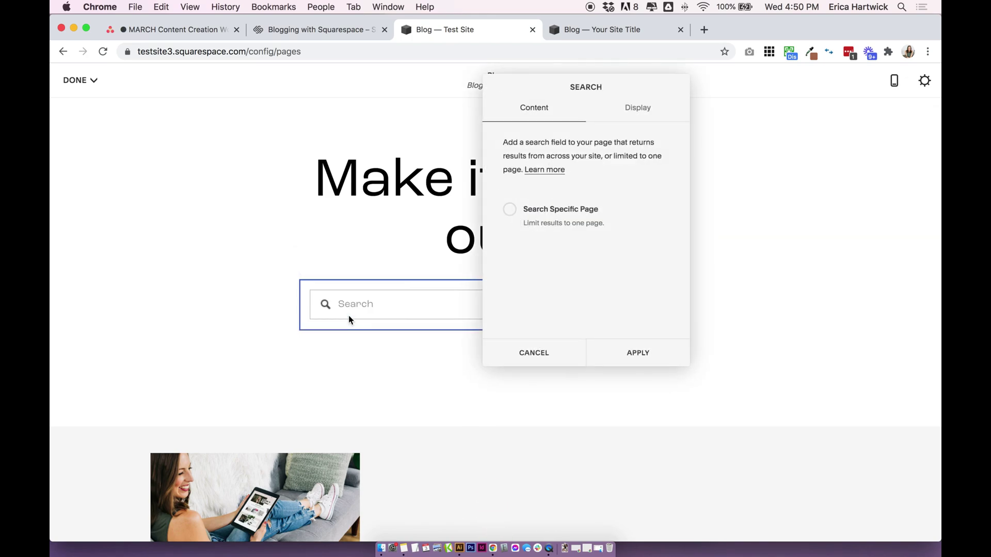
pyautogui.click(511, 210)
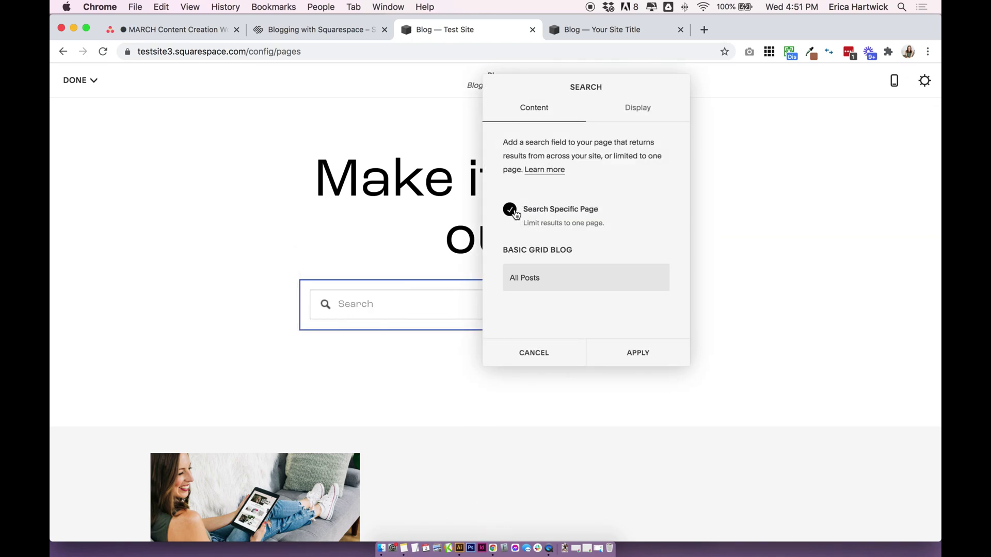
pyautogui.click(545, 277)
pyautogui.click(638, 353)
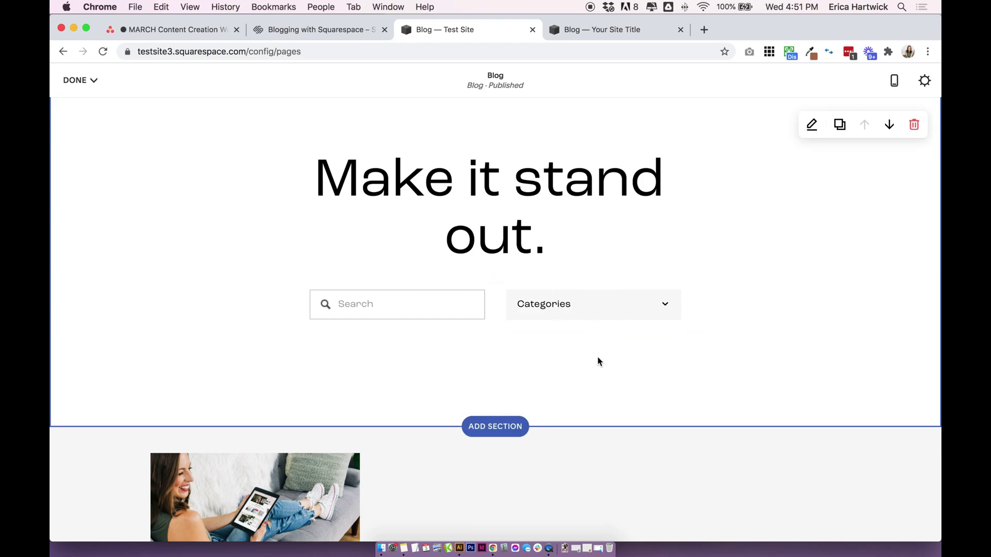
# Delete the Search block beside the Categories dropdown
pyautogui.click(383, 261)
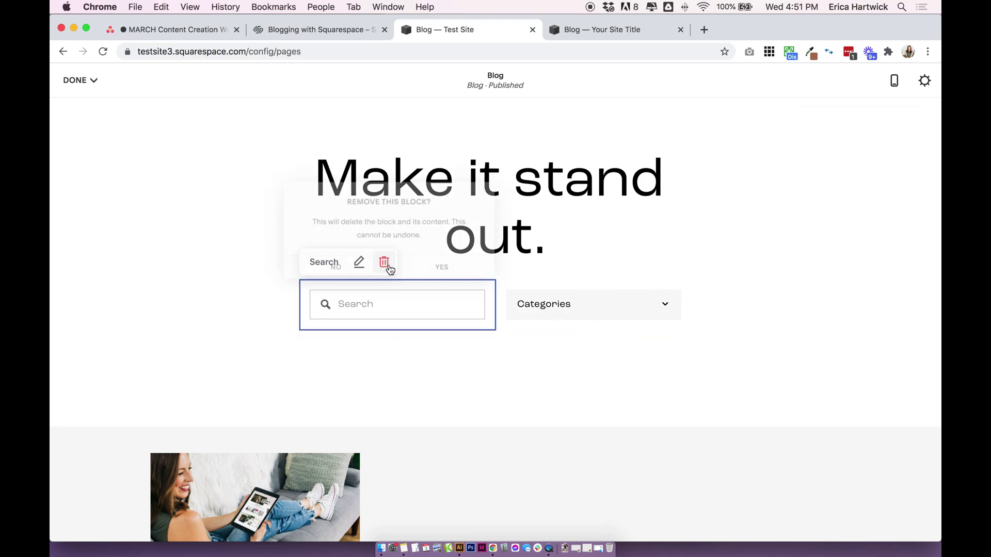
pyautogui.click(440, 268)
# Add a Spacer block on each side of the Categories dropdown
pyautogui.click(496, 278)
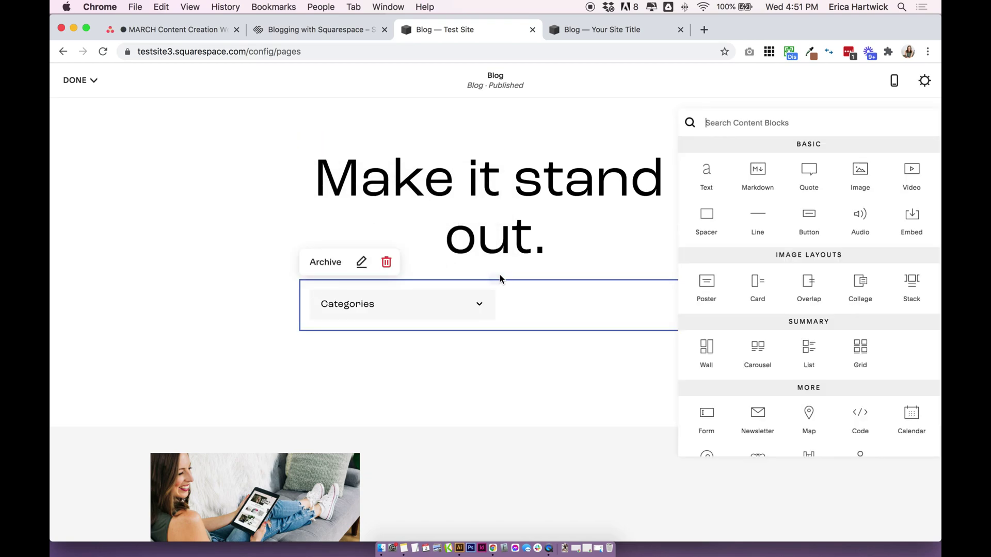
pyautogui.moveTo(710, 225); pyautogui.dragTo(638, 310)
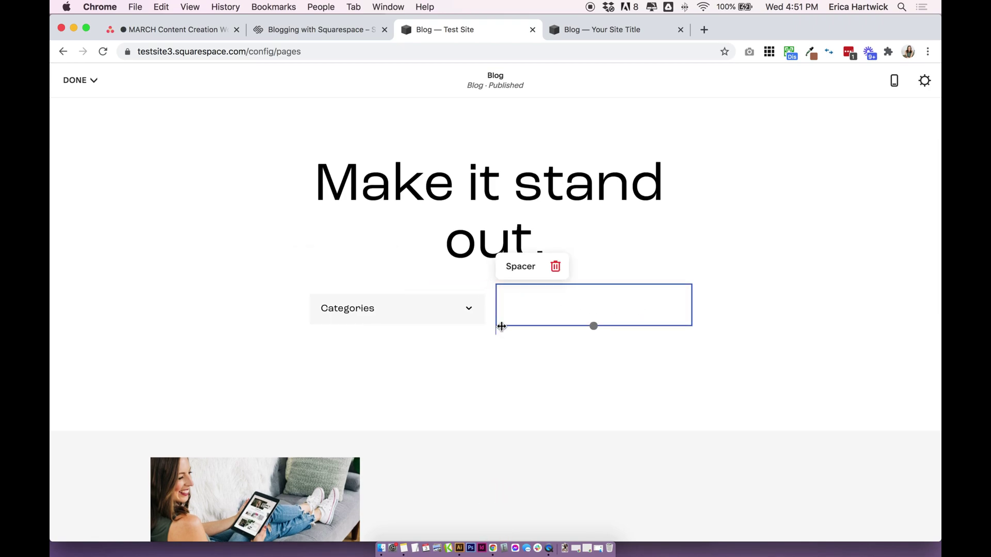
pyautogui.click(584, 374)
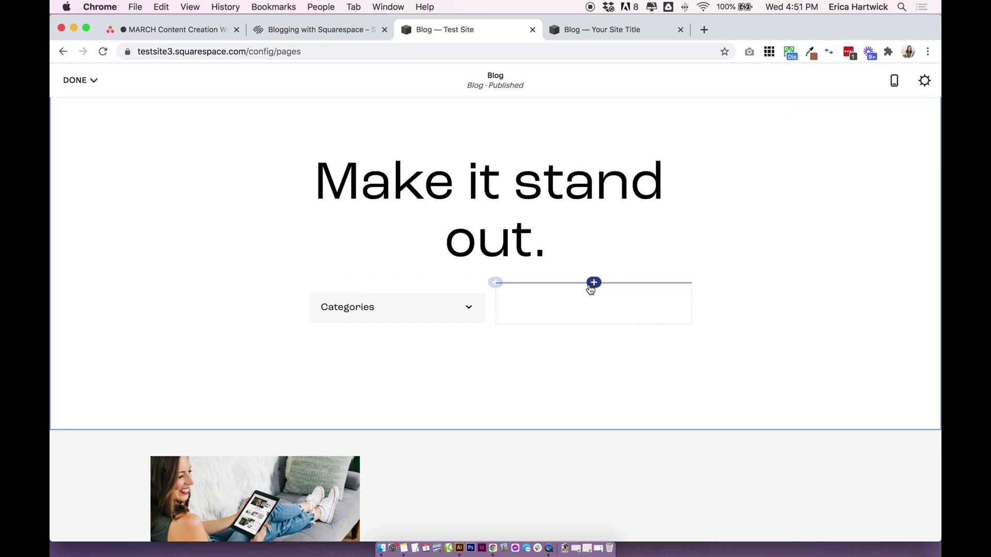
pyautogui.click(592, 283)
pyautogui.moveTo(706, 240); pyautogui.dragTo(339, 316)
# Resize the two spacers to equal widths so the Categories dropdown is centered under the heading
pyautogui.moveTo(429, 317); pyautogui.dragTo(401, 311)
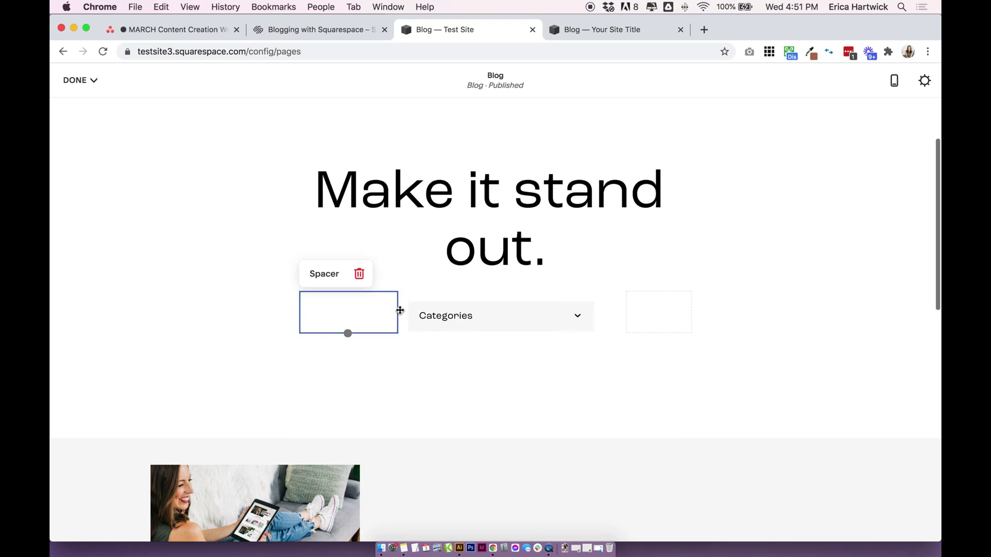
pyautogui.moveTo(635, 308); pyautogui.dragTo(591, 312)
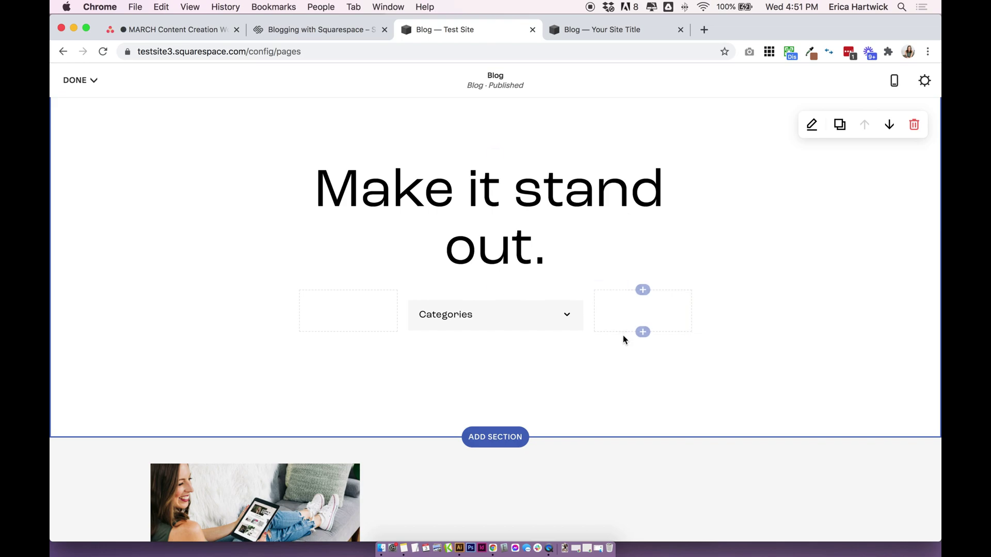
pyautogui.click(632, 319)
pyautogui.click(572, 380)
# Save the Blog page edits and leave the page editor
pyautogui.scroll(1, 571, 381)
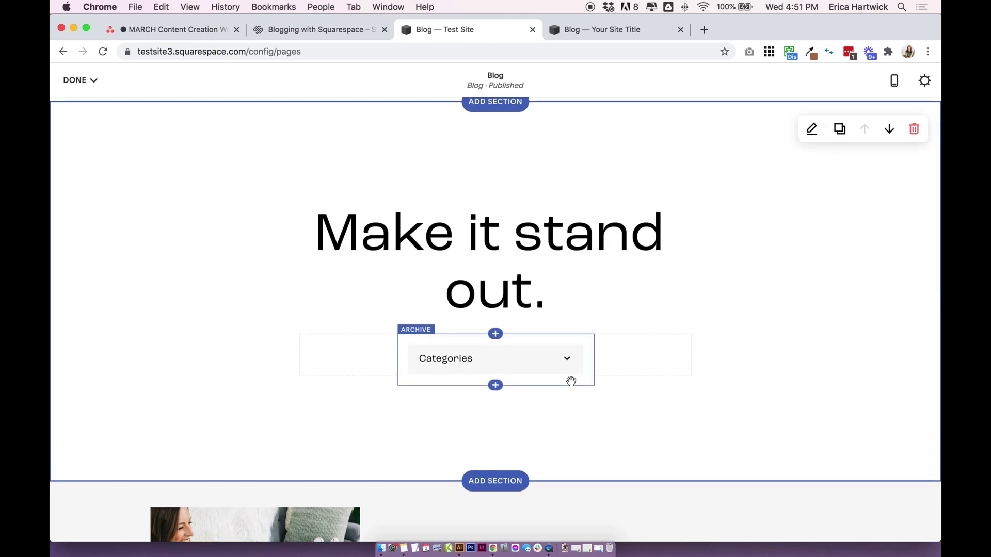
pyautogui.scroll(-2, 666, 323)
pyautogui.scroll(2, 667, 324)
pyautogui.press('Escape')
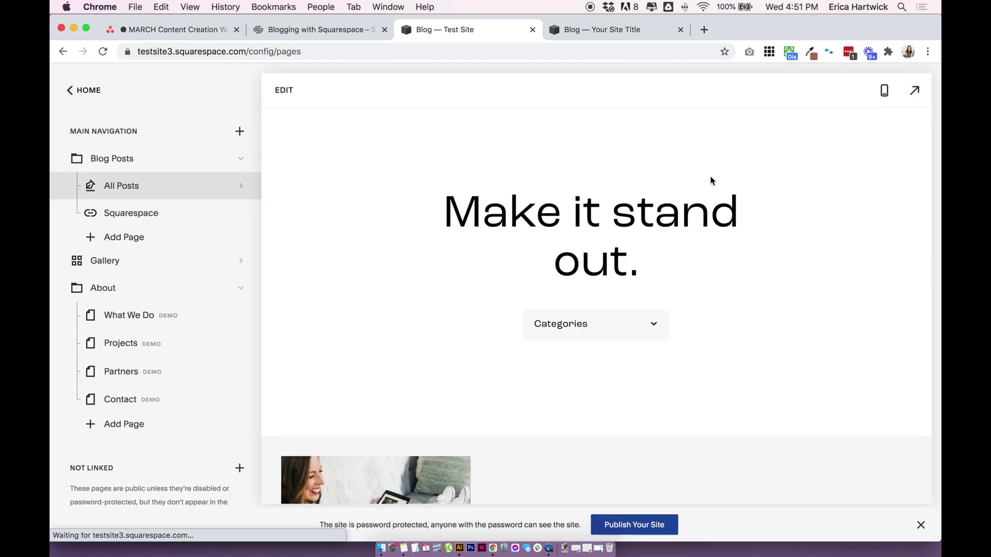
# Test the Categories dropdown in the preview by opening the blogging and squarespace categories and checking the filtered posts
pyautogui.click(658, 222)
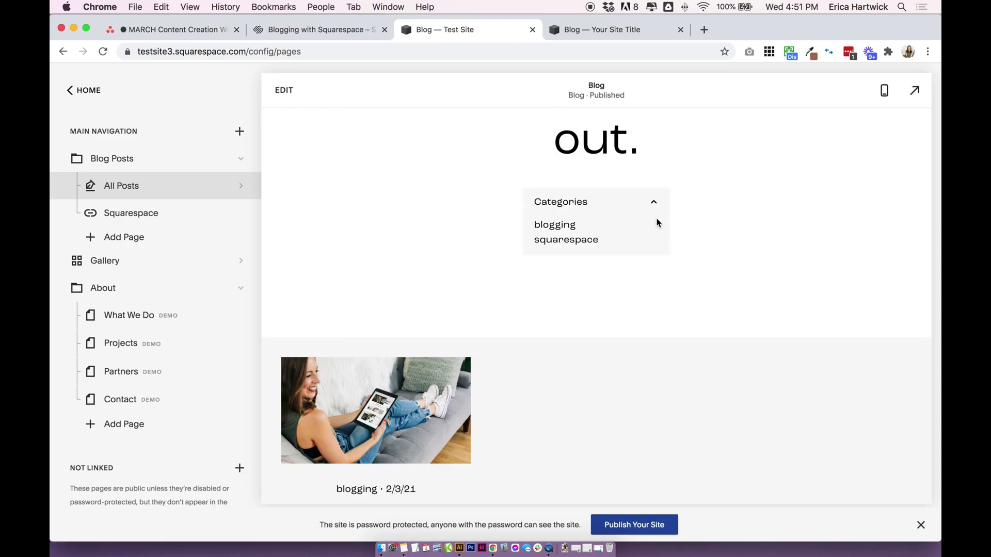
pyautogui.click(556, 226)
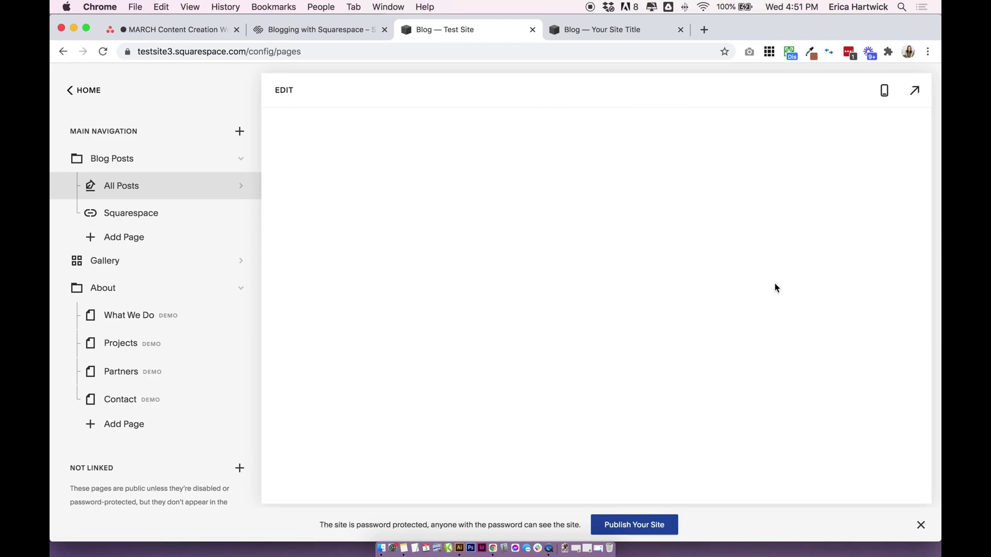
pyautogui.scroll(5, 544, 276)
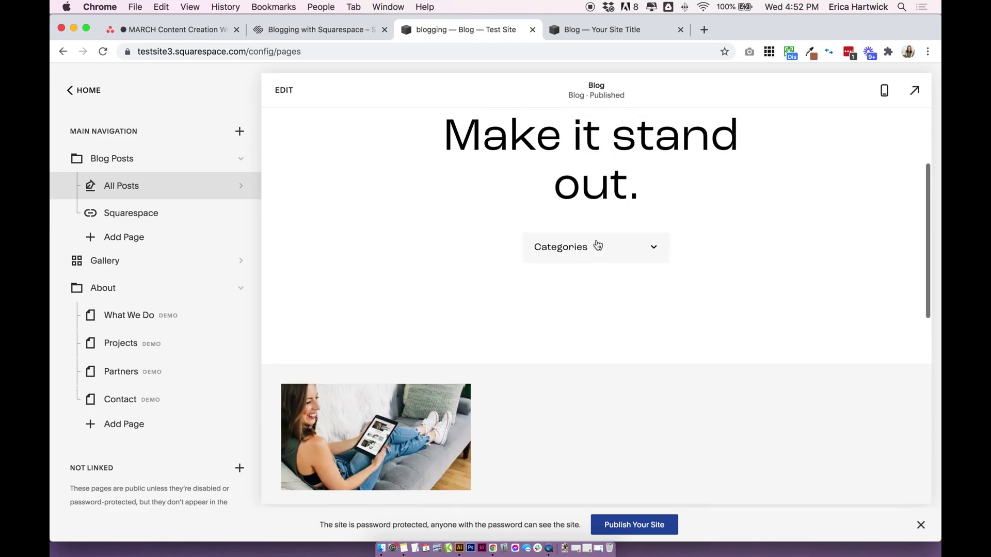
pyautogui.click(593, 247)
pyautogui.click(584, 263)
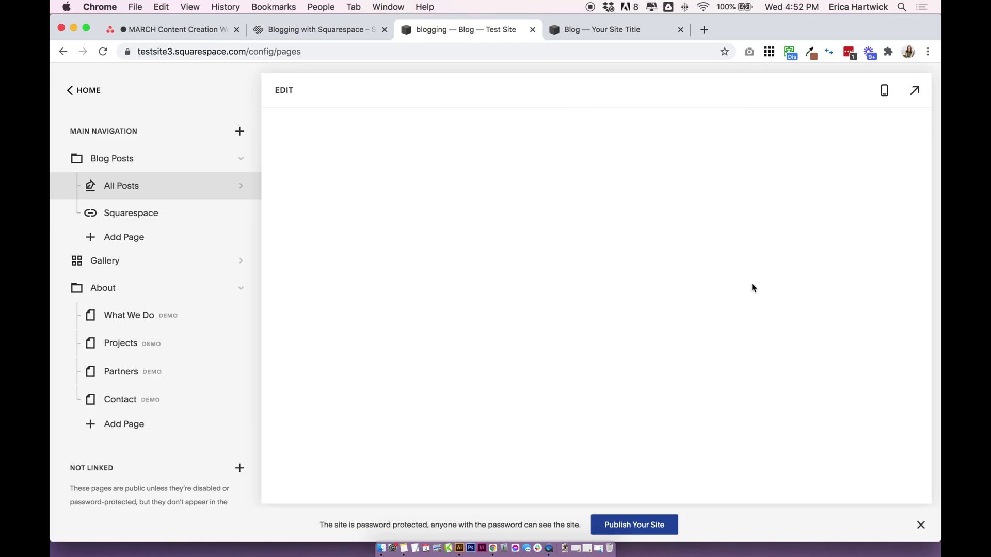
pyautogui.scroll(5, 702, 316)
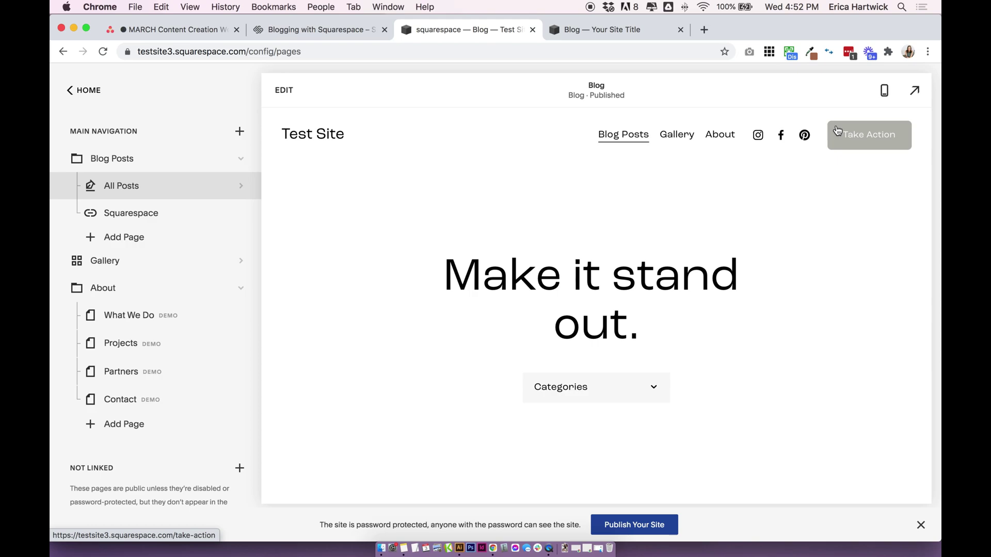
pyautogui.scroll(-3, 695, 290)
pyautogui.click(653, 294)
pyautogui.click(655, 278)
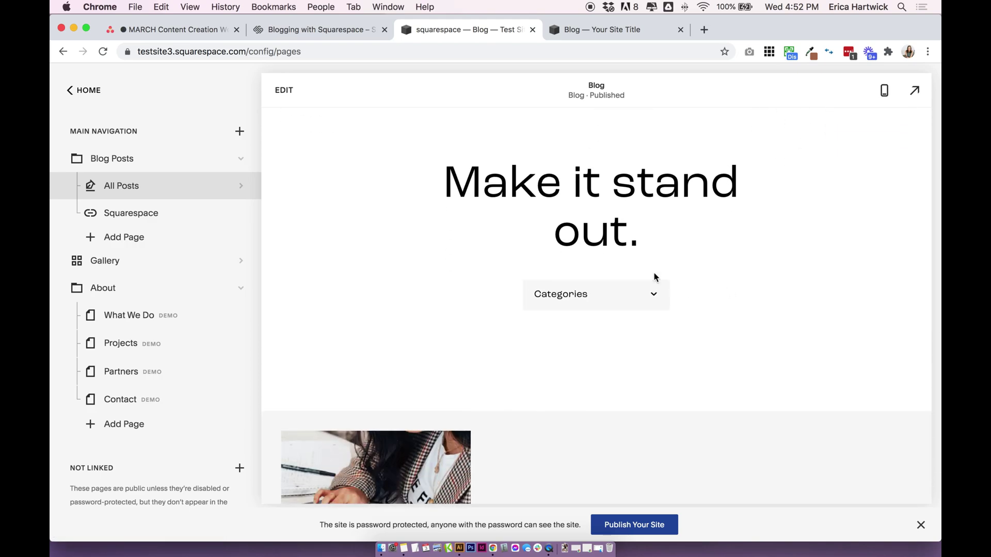